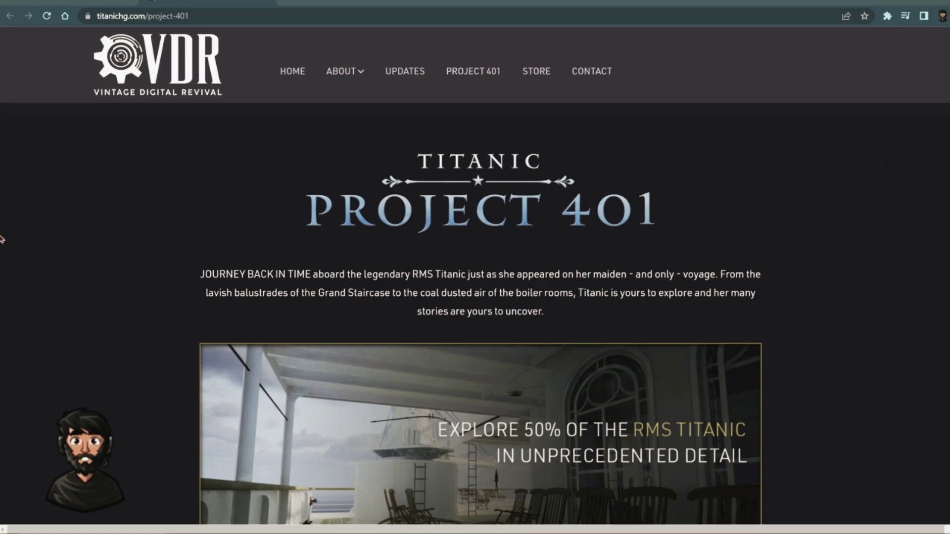
scroll(134, 282, down, 15)
scroll(137, 287, down, 8)
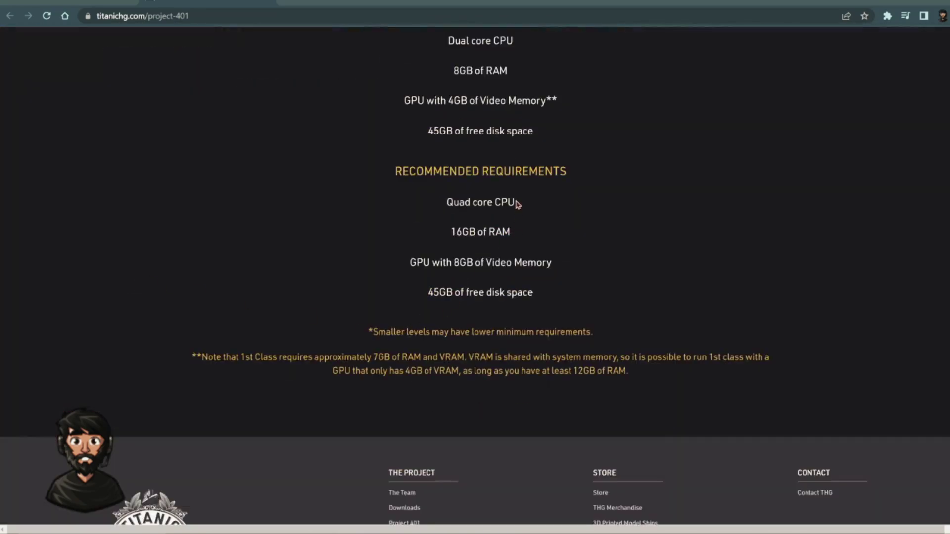
scroll(514, 233, up, 3)
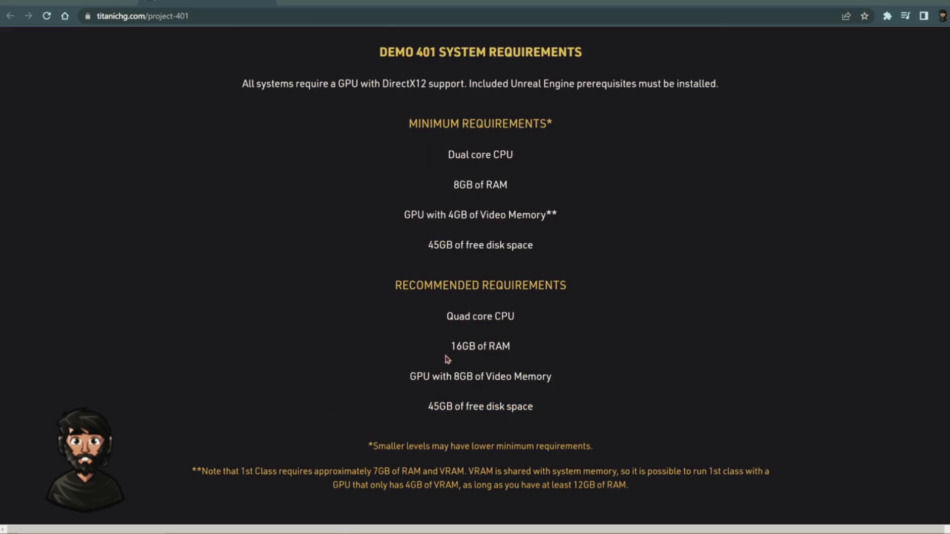
drag(453, 187, 517, 195)
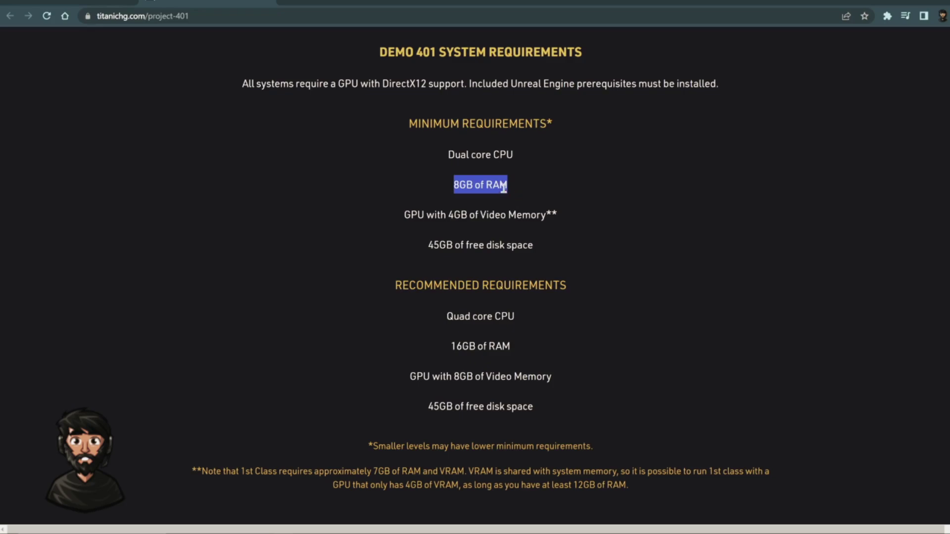
click(504, 187)
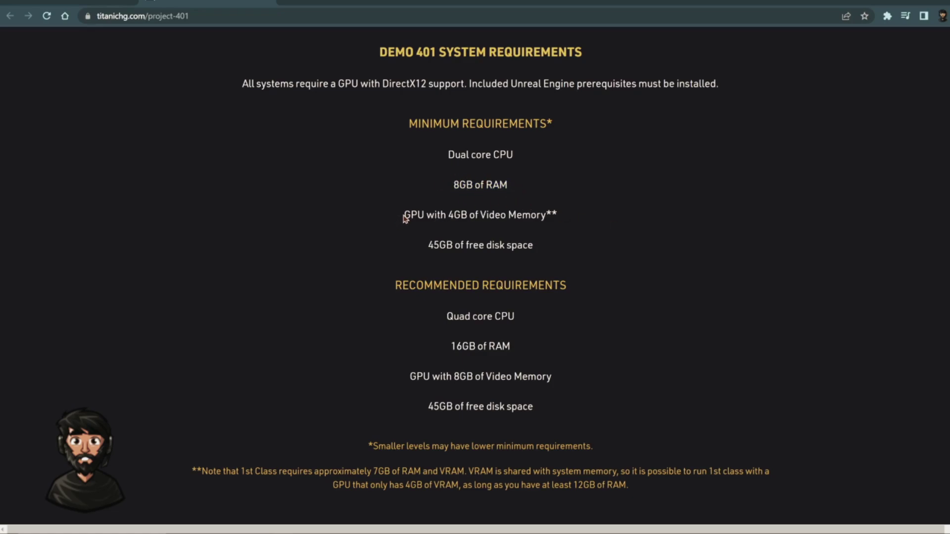
drag(403, 216, 577, 216)
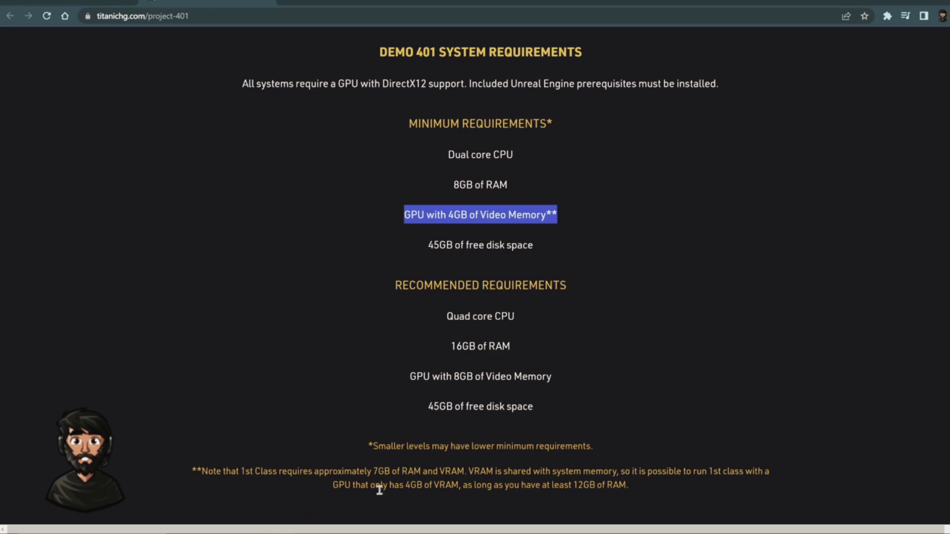
click(575, 217)
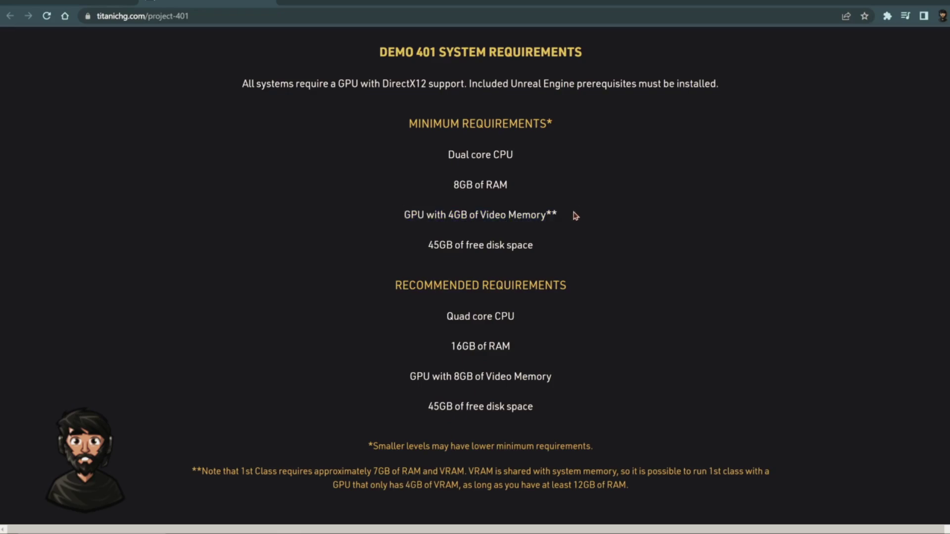
drag(558, 216, 403, 215)
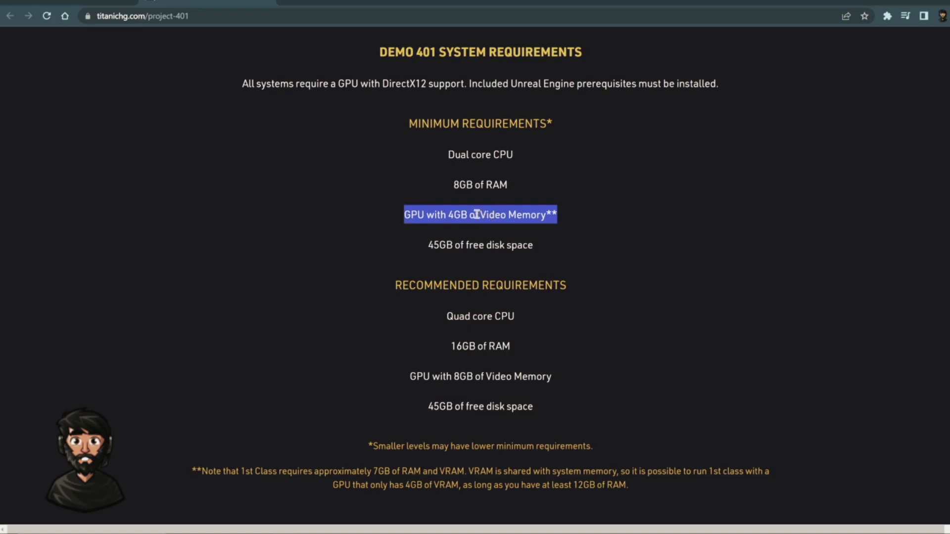
click(425, 396)
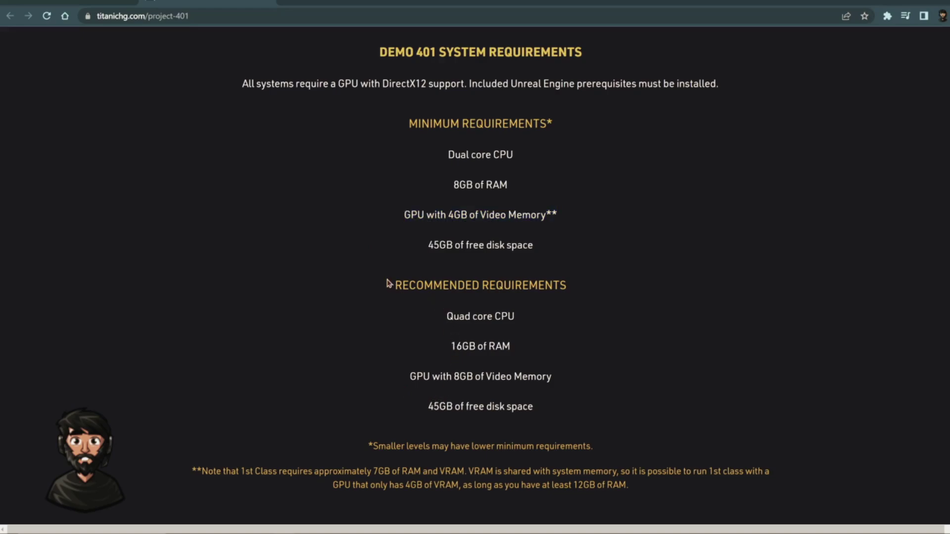
drag(394, 285, 609, 295)
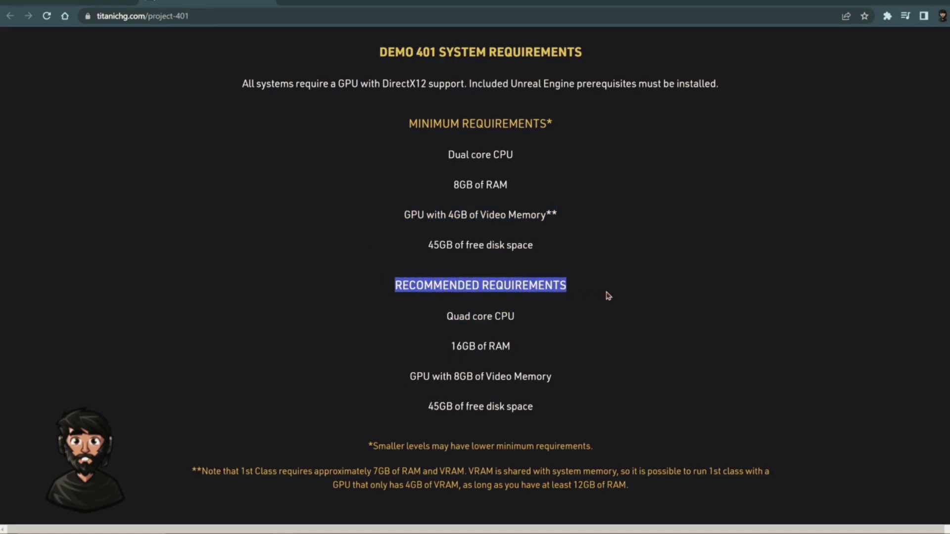
click(608, 295)
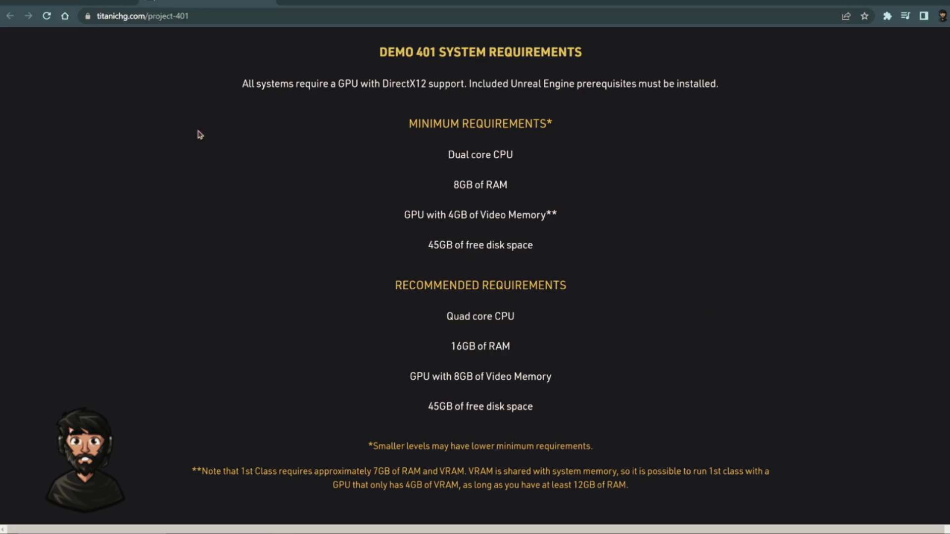
scroll(543, 357, up, 15)
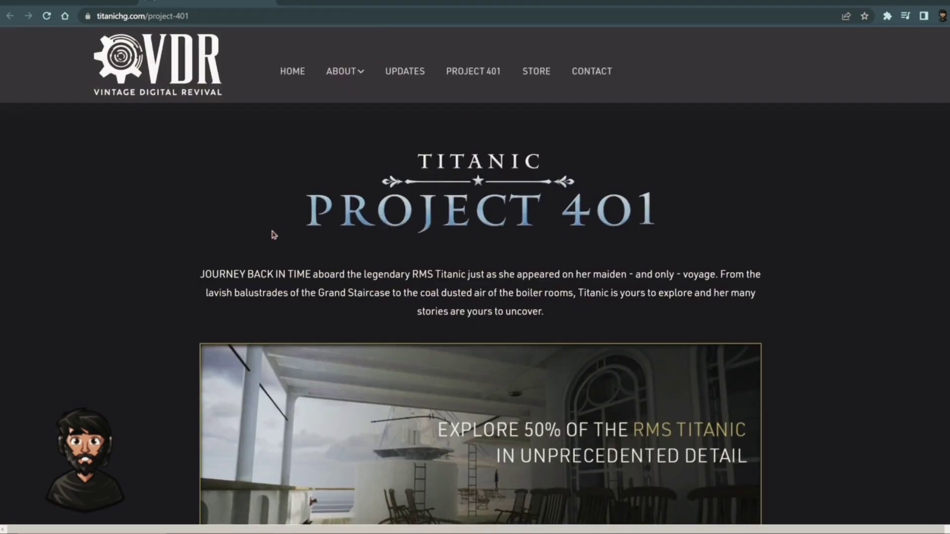
- On the 'DEMO 401 - RELEASE DAY TOUR' YouTube tab, scroll down and select the 4,107 view count
key(ctrl+shift+Tab)
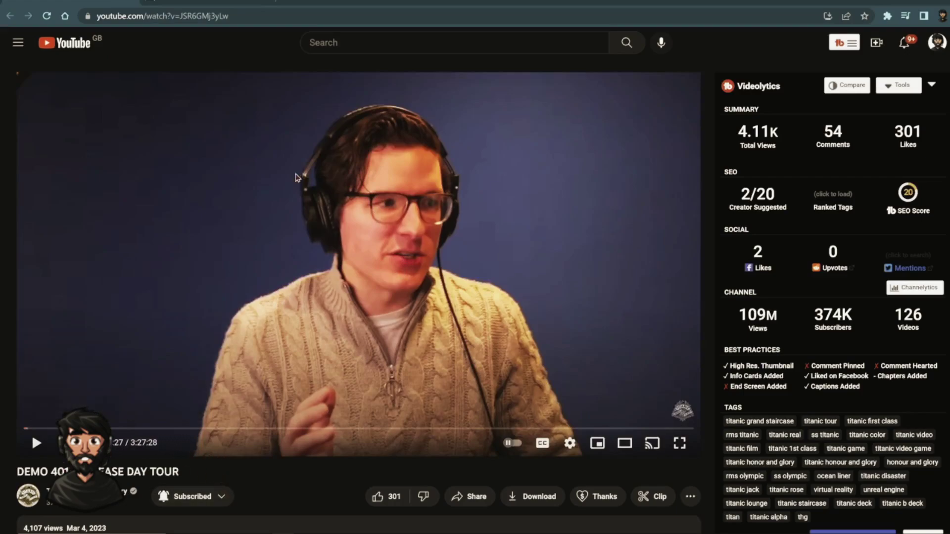
scroll(545, 213, down, 7)
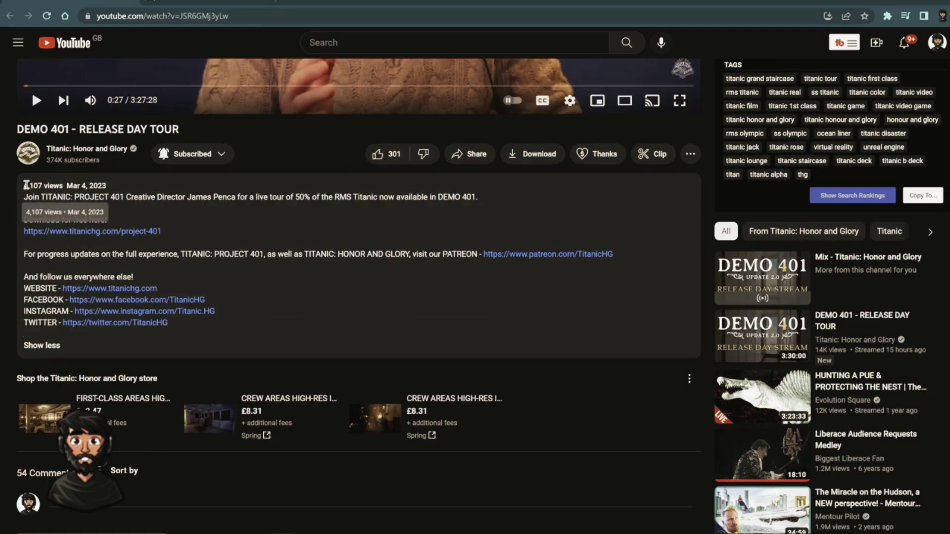
drag(24, 185, 66, 187)
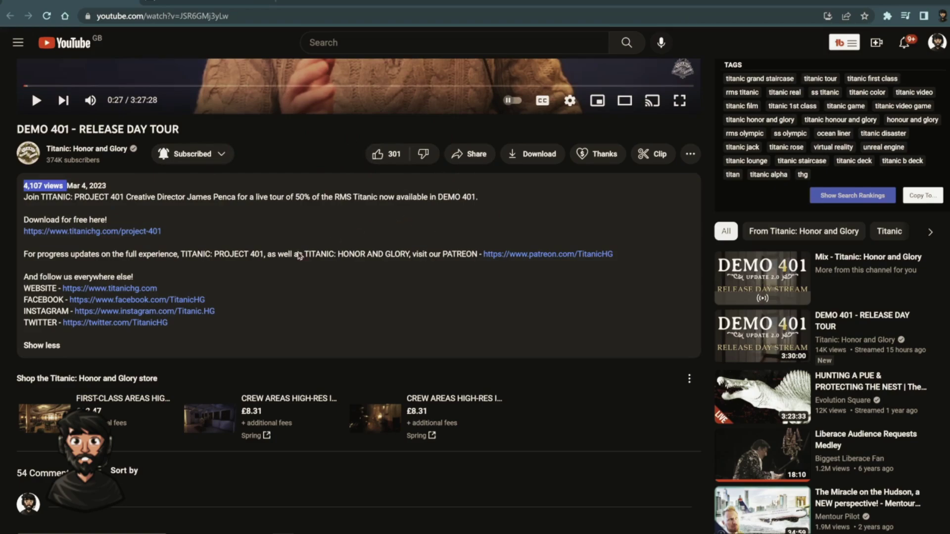
click(41, 184)
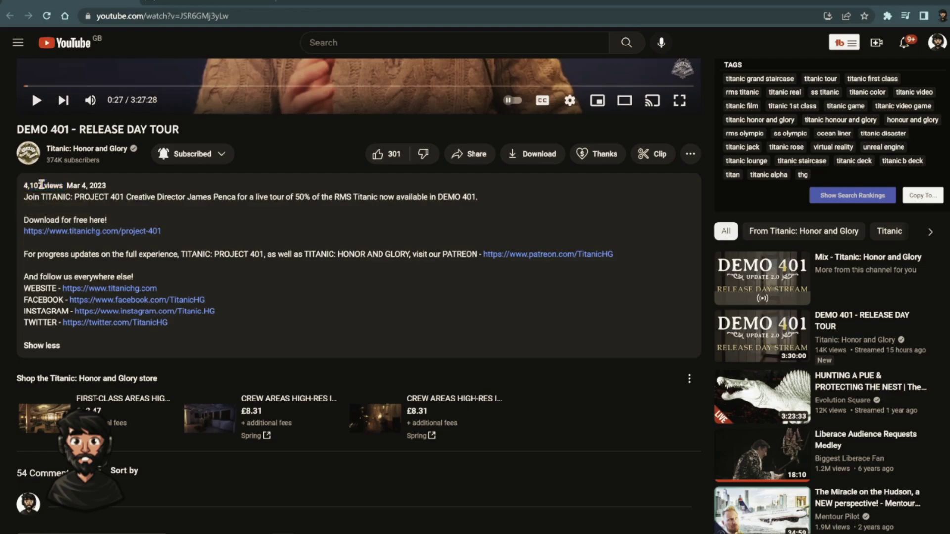
double_click(41, 184)
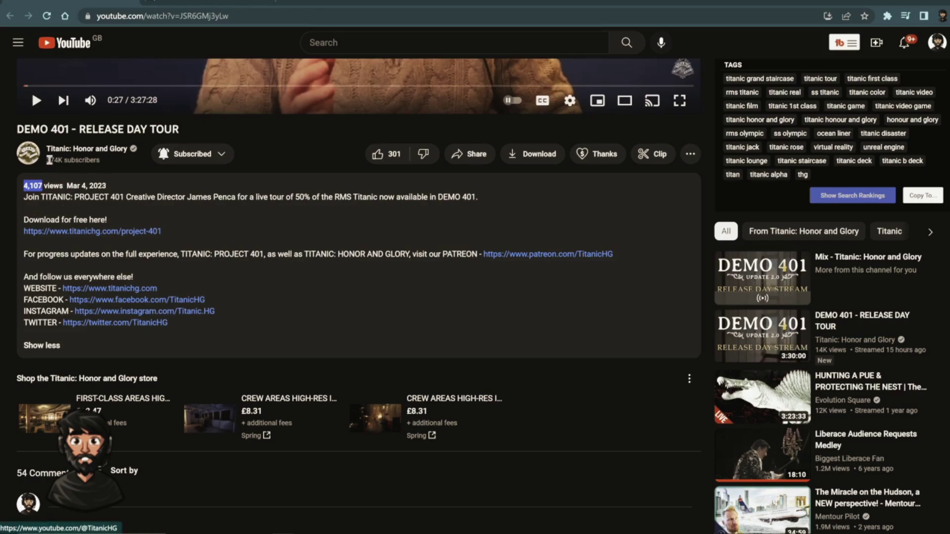
- Drag the description's project-401 download link onto the tab strip to load the Project 401 page
drag(48, 159, 24, 186)
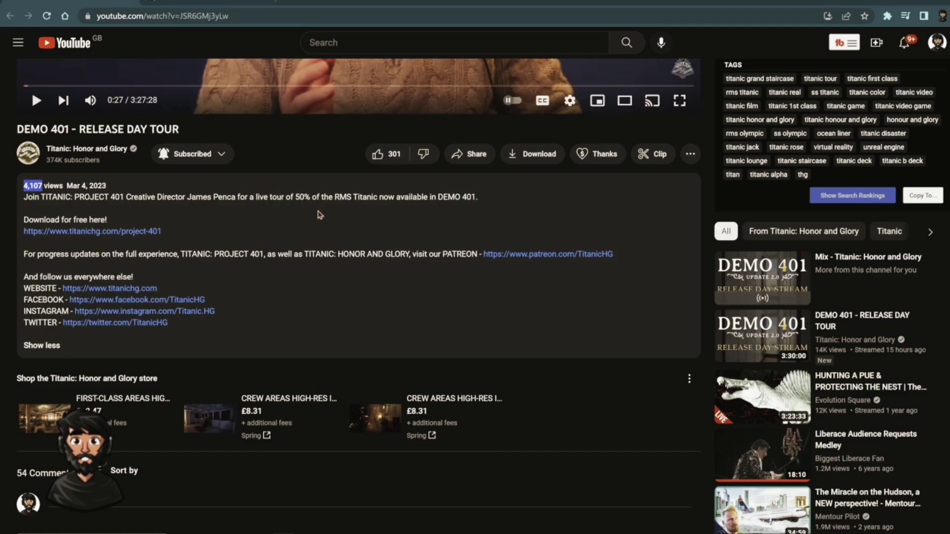
click(37, 186)
double_click(33, 186)
click(65, 199)
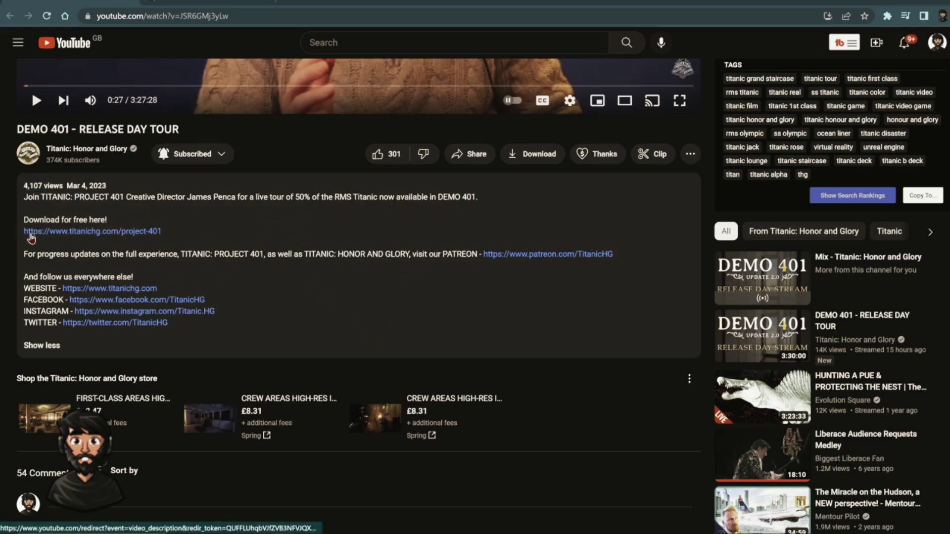
drag(170, 238, 31, 231)
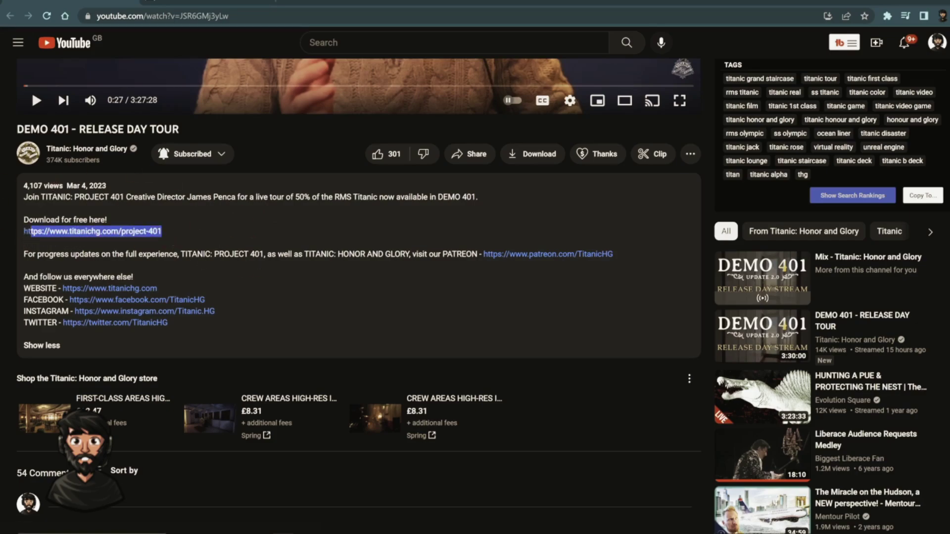
drag(130, 1, 131, 2)
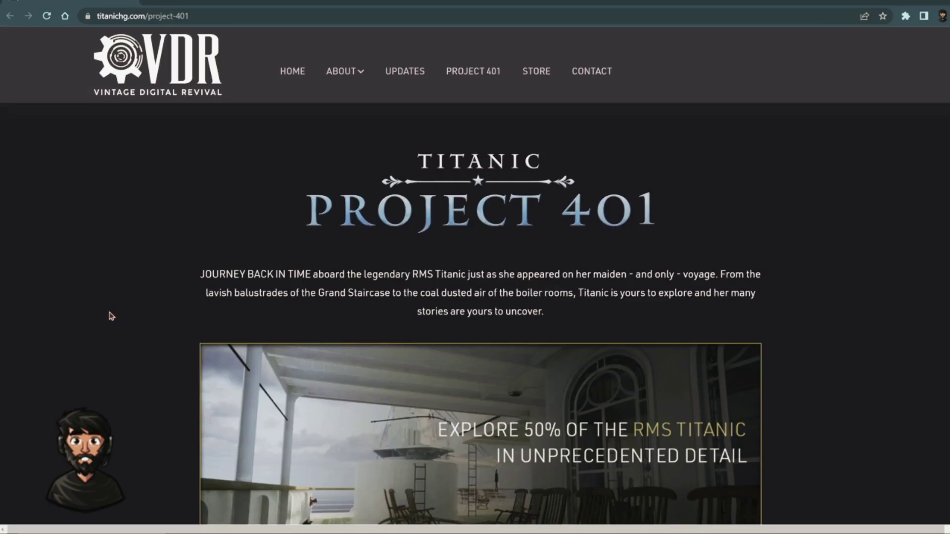
- Go to the Titanic: Honor and Glory home page through the site logo
scroll(110, 317, down, 1)
scroll(111, 316, up, 1)
right_click(473, 75)
right_click(139, 61)
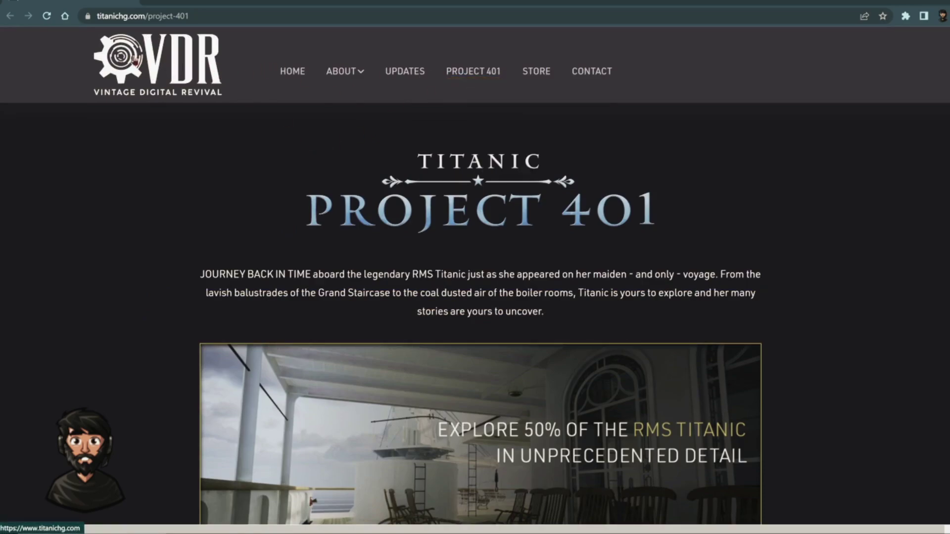
right_click(139, 60)
click(169, 65)
click(180, 69)
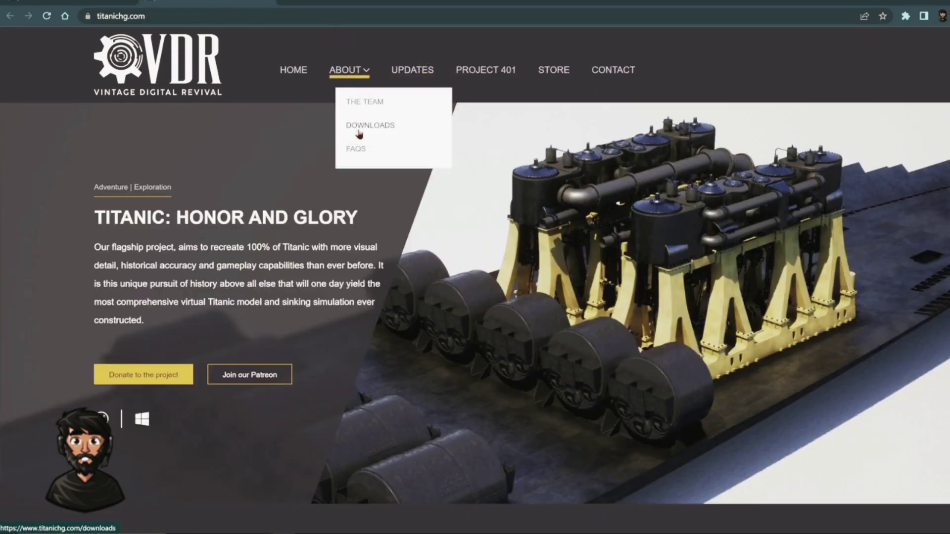
- Open the Downloads page and scroll to the 2017 'Demo 3' release
click(359, 132)
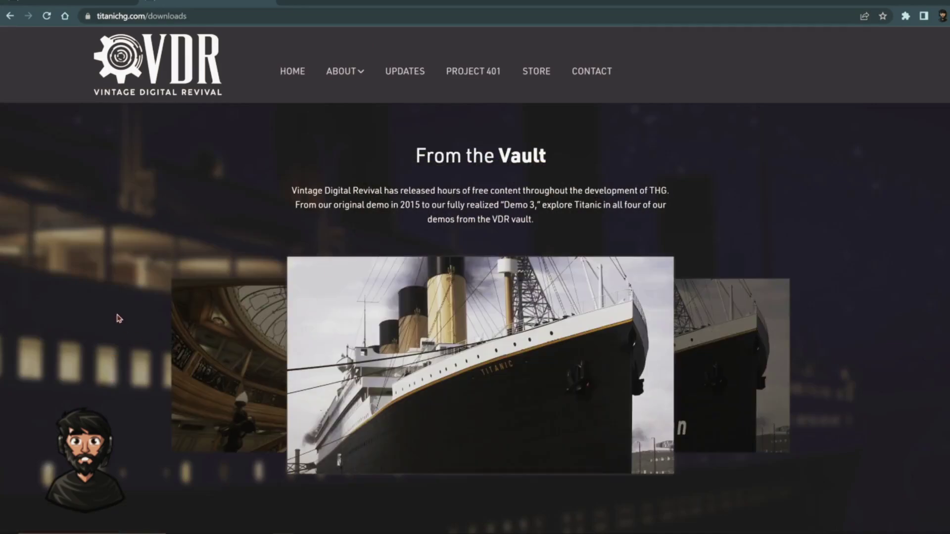
scroll(118, 319, down, 5)
scroll(118, 319, down, 2)
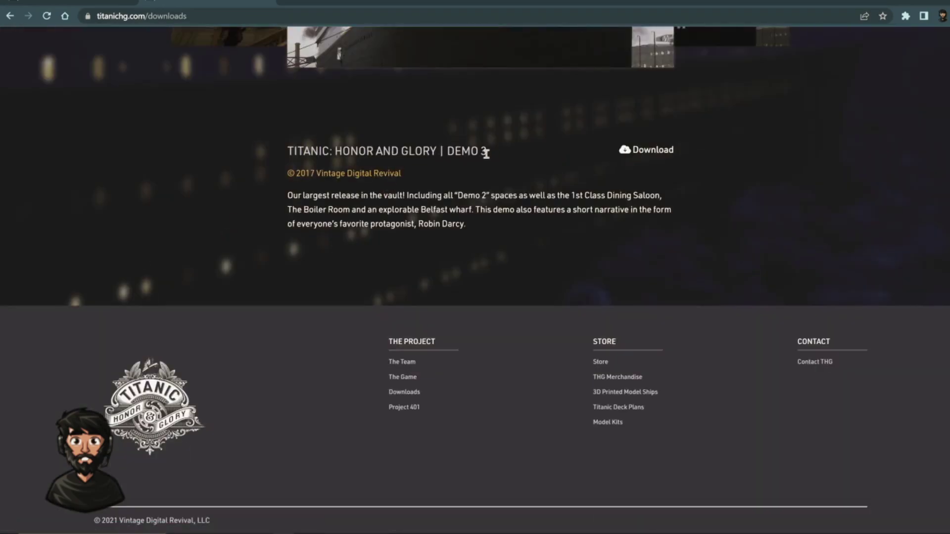
drag(486, 153, 266, 155)
click(289, 265)
scroll(321, 401, up, 6)
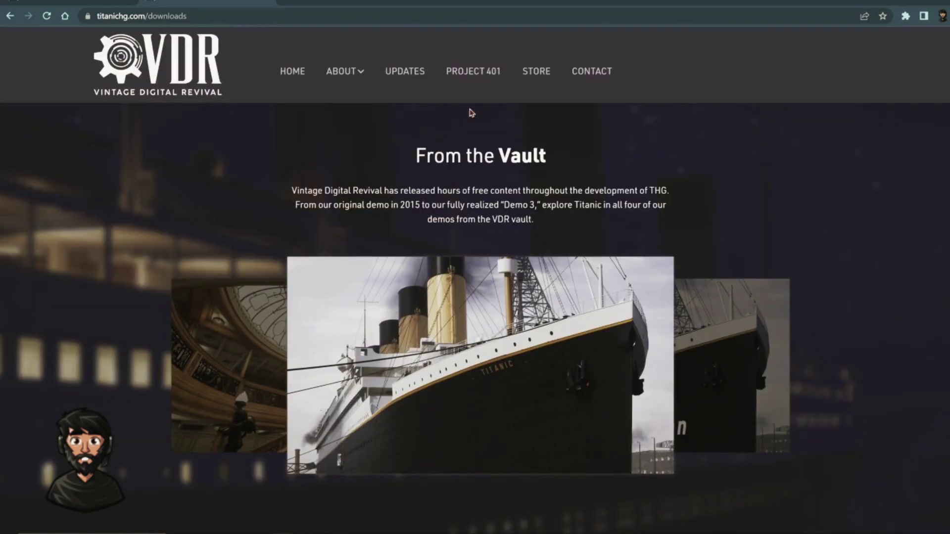
- Visit the Project 401 and store pages, then return to the Downloads page
click(474, 74)
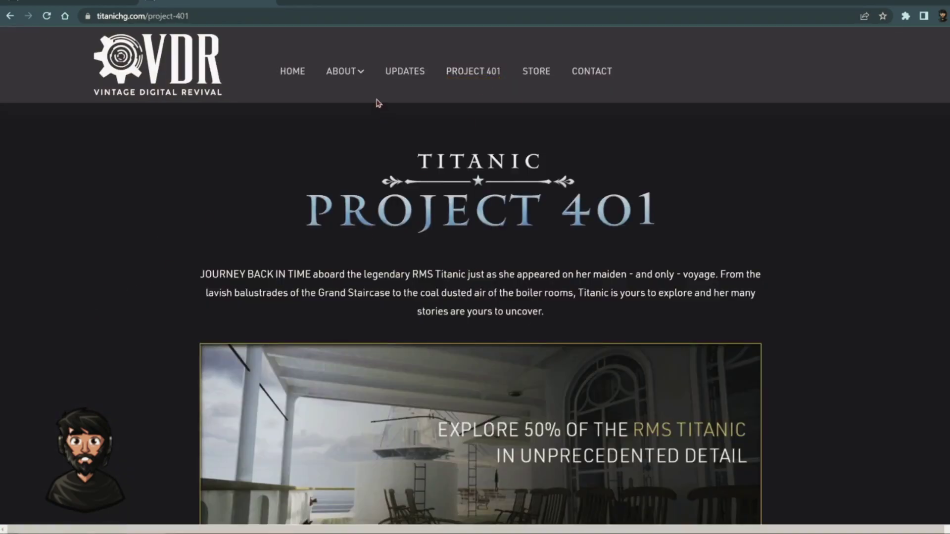
mouse_move(353, 73)
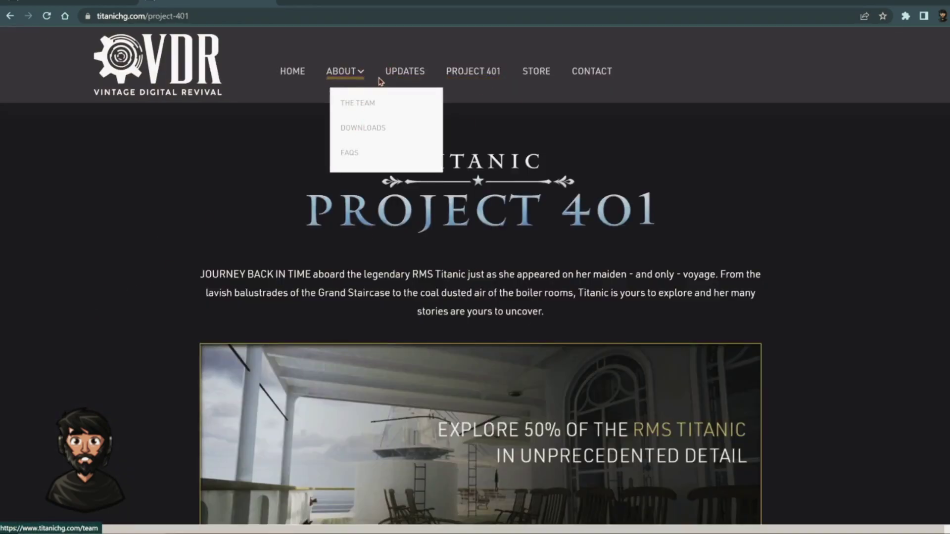
click(541, 79)
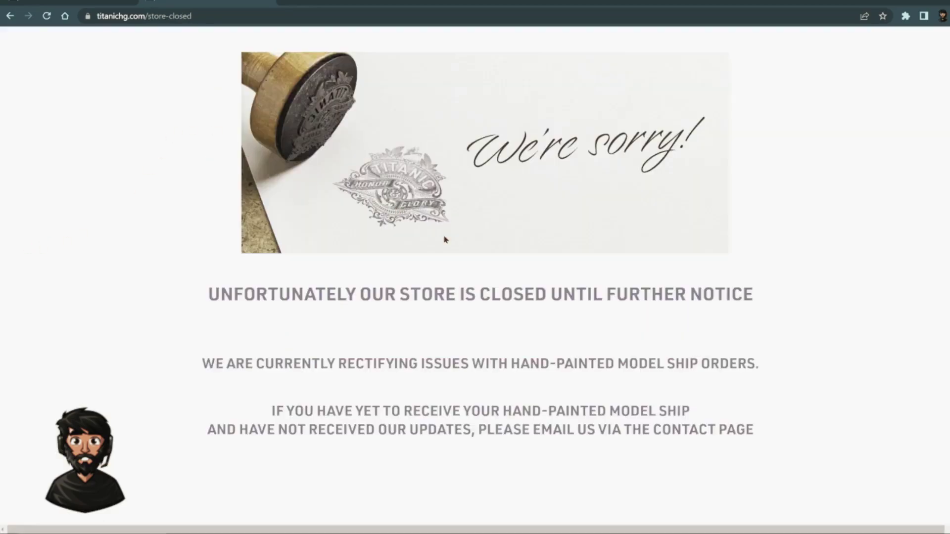
click(10, 16)
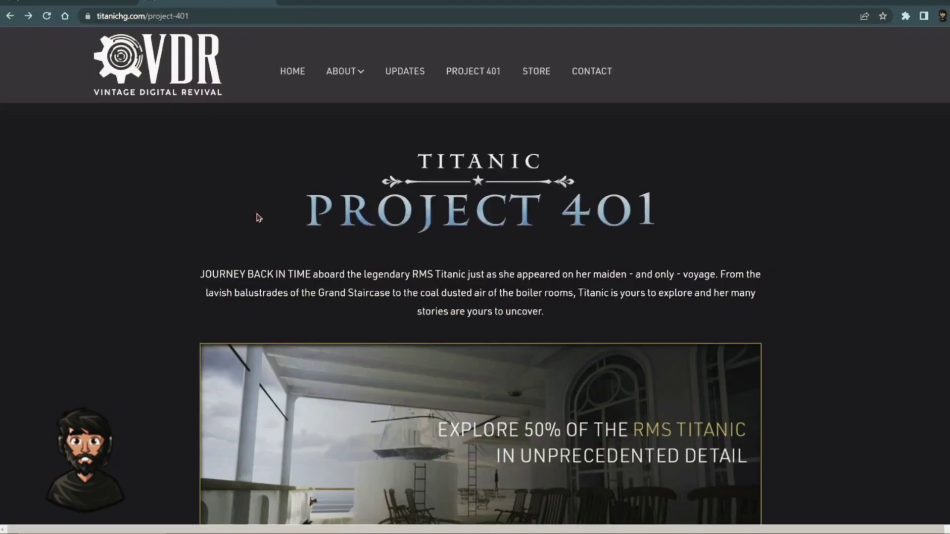
mouse_move(361, 75)
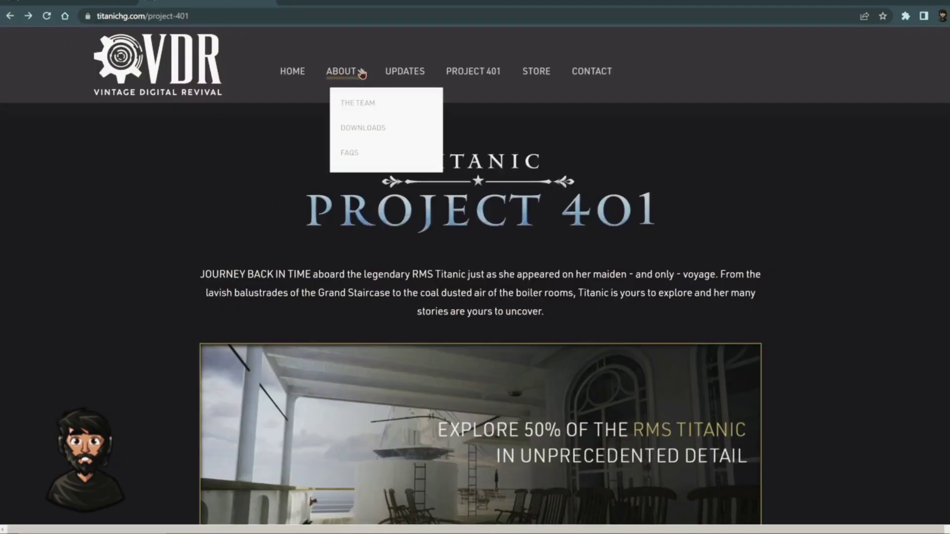
click(345, 130)
scroll(55, 347, down, 5)
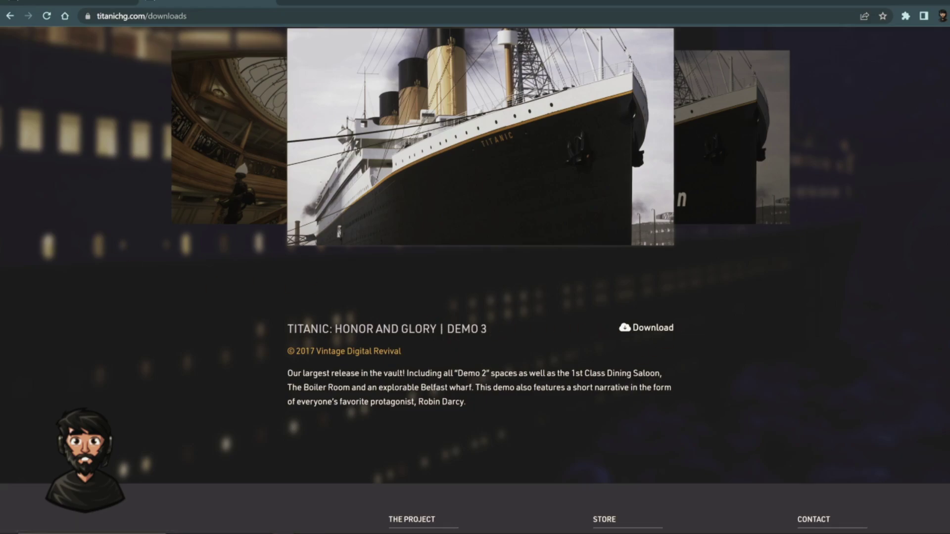
- Save the Download Demo 401 archive to Downloads and open the Download Mirror in a new tab
click(271, 3)
scroll(307, 265, down, 5)
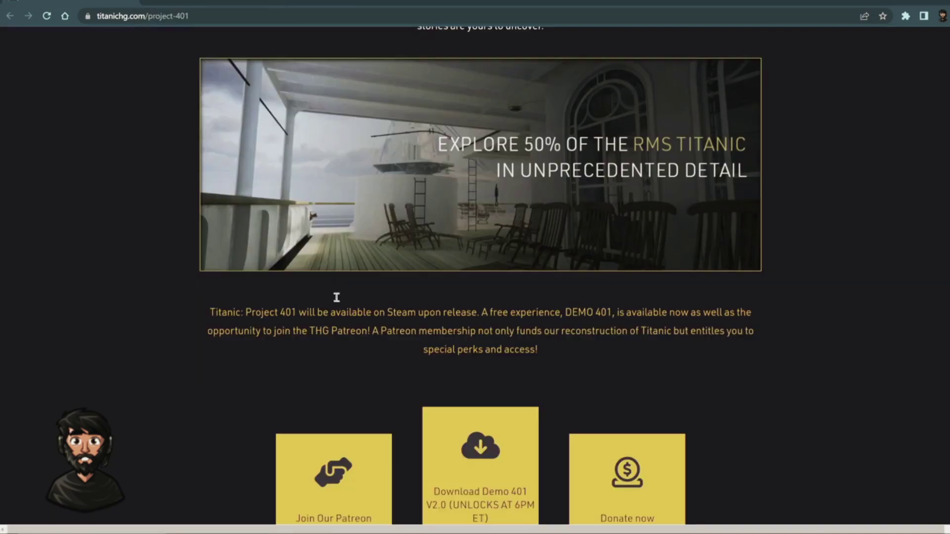
scroll(156, 294, down, 4)
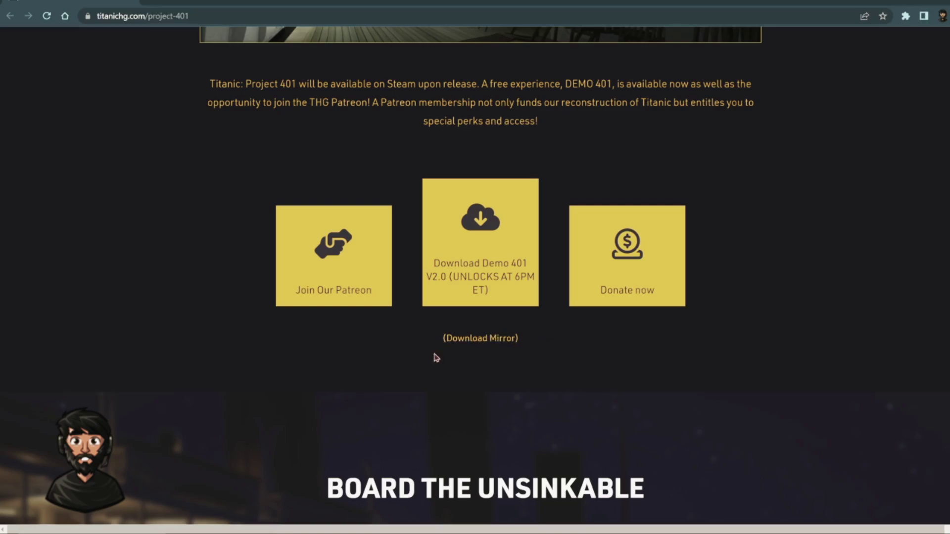
right_click(479, 246)
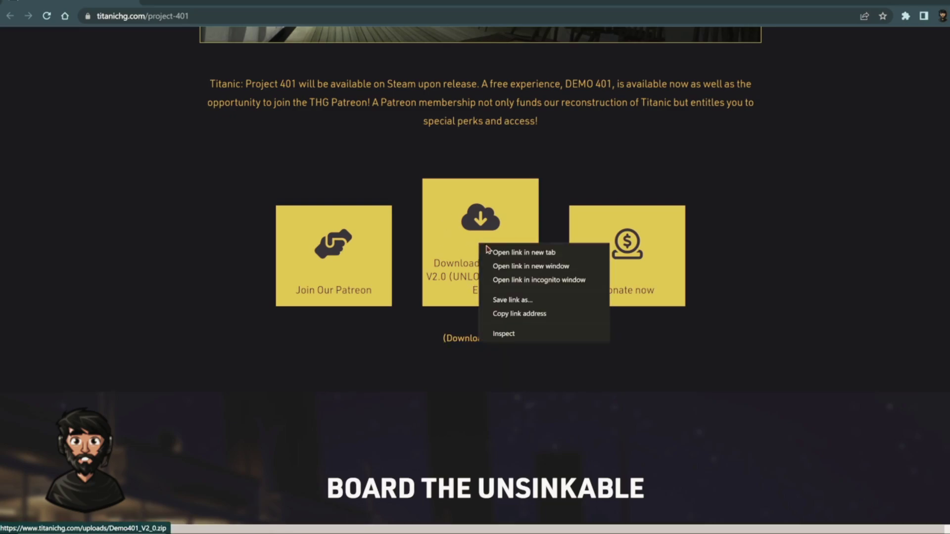
click(513, 300)
click(660, 516)
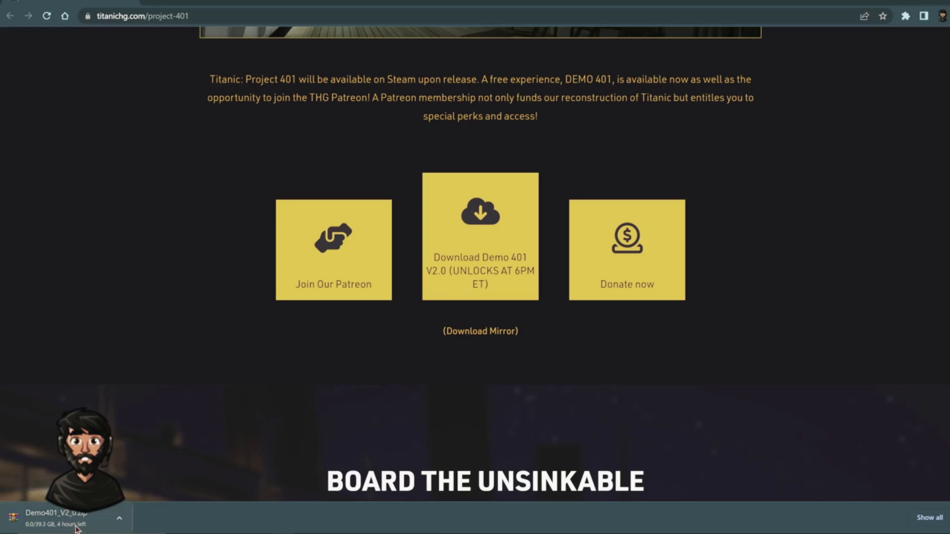
right_click(488, 332)
click(515, 340)
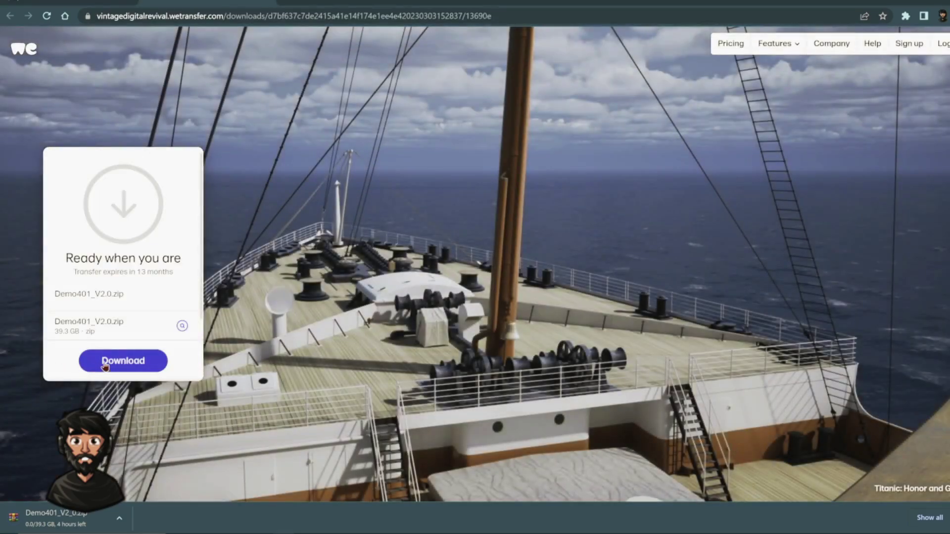
- Download the demo from the WeTransfer mirror, saving it as Demo401_V2.00.zip
click(102, 362)
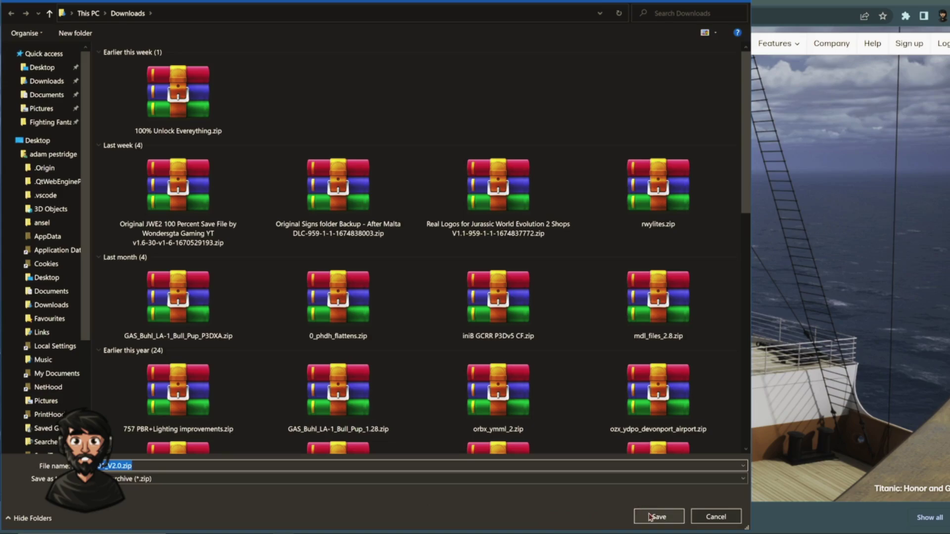
click(120, 466)
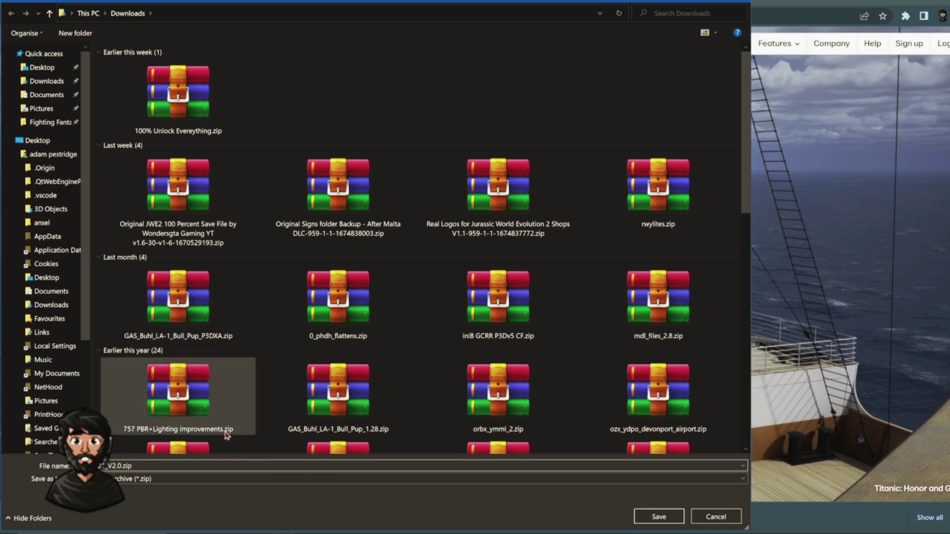
text(0)
click(659, 517)
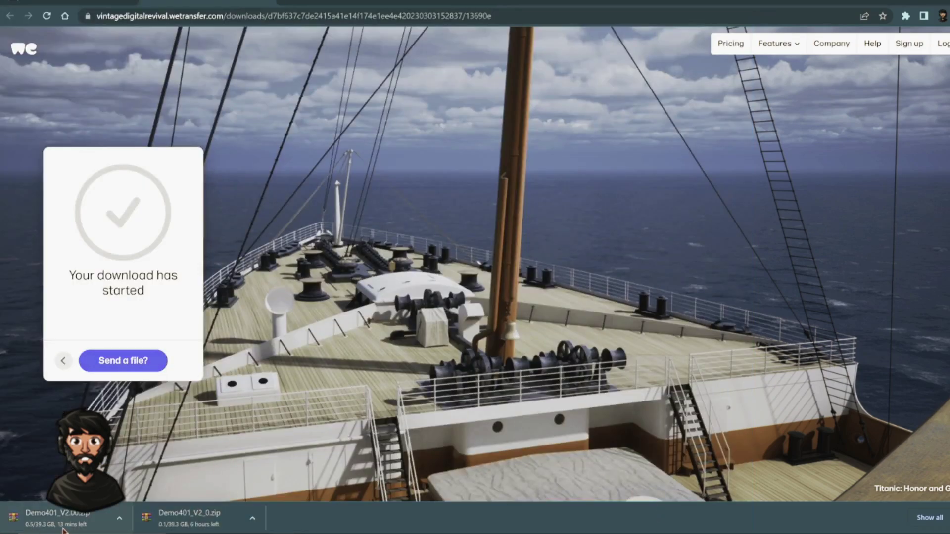
- Cancel the slower duplicate Demo401_V2_0.zip download and return to the Project 401 tab
click(253, 518)
click(270, 500)
key(ctrl+shift+Tab)
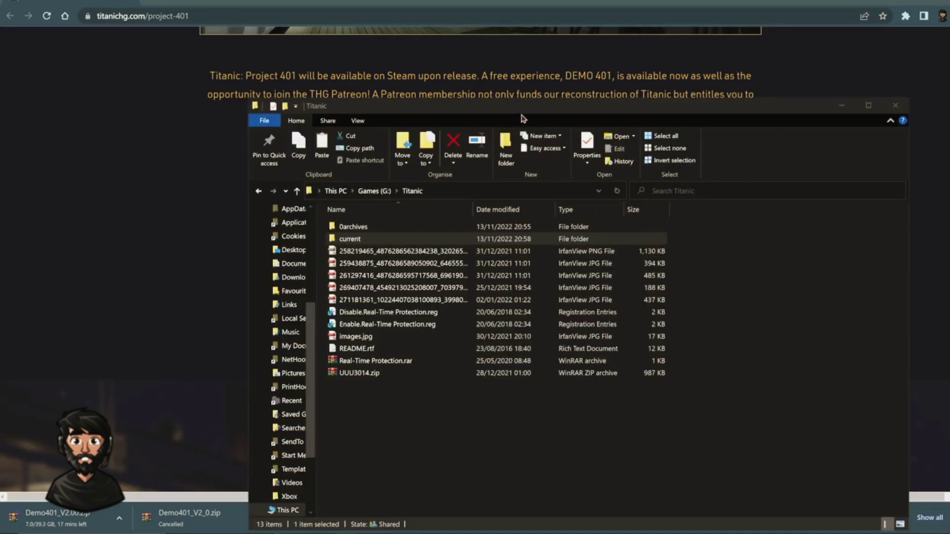
- Reposition the Games (G:) Titanic folder window in front and clear the current folder selection
drag(523, 107, 496, 53)
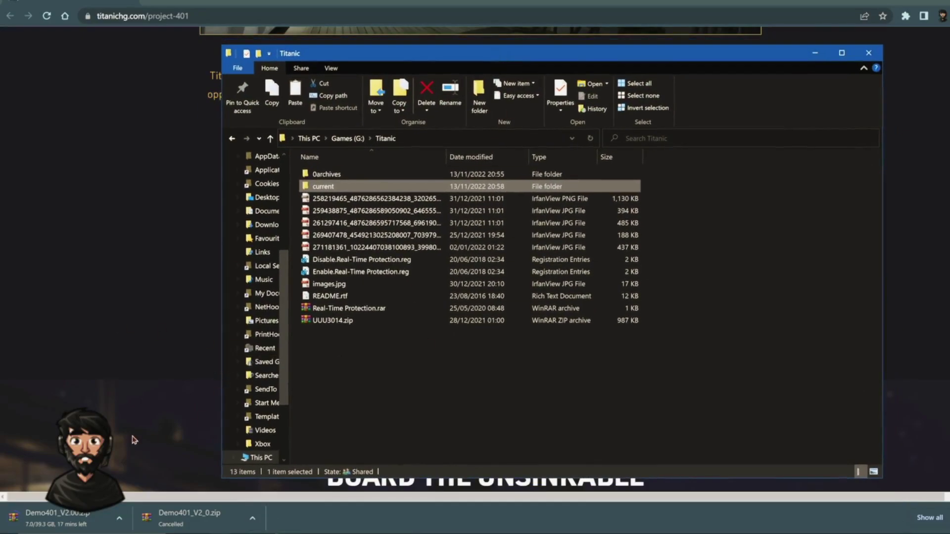
click(471, 386)
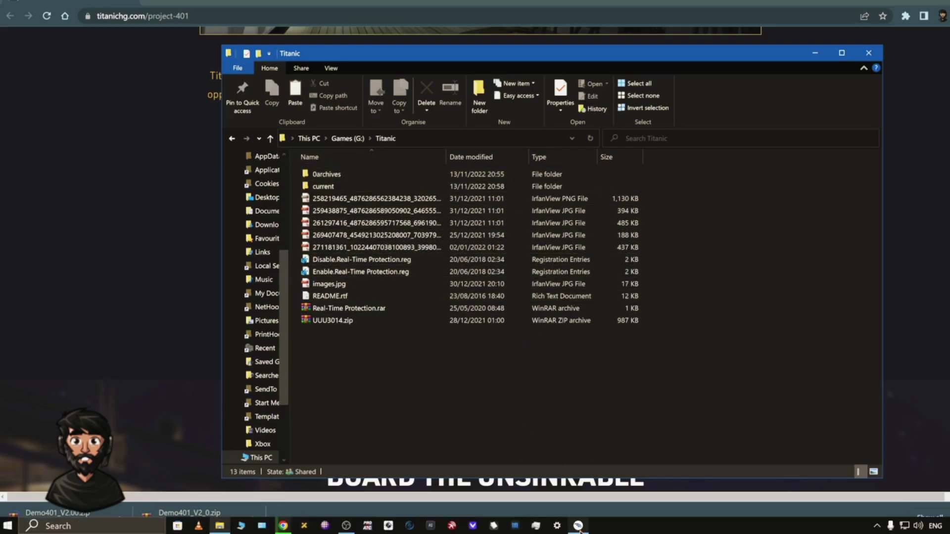
- Go from System > Display to the Graphics settings page, keeping Desktop app as the app type
click(557, 527)
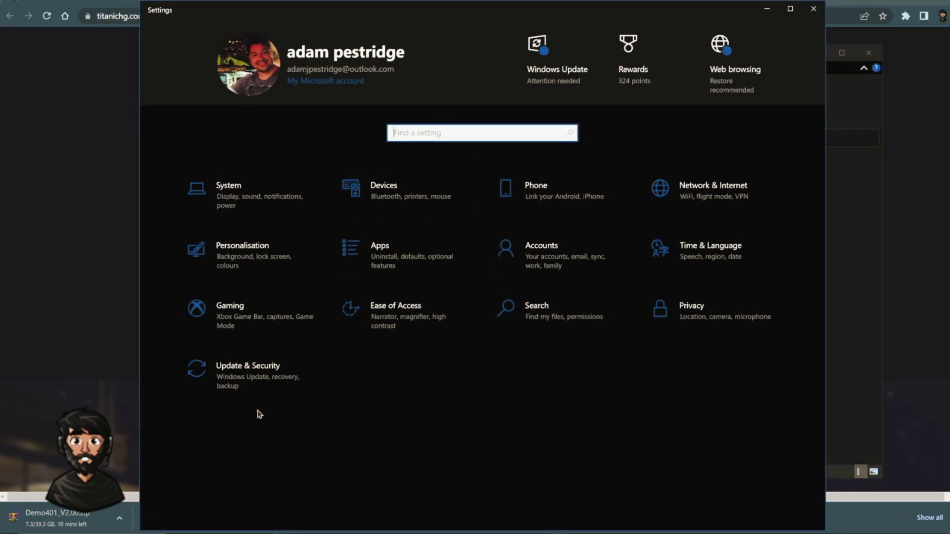
click(246, 199)
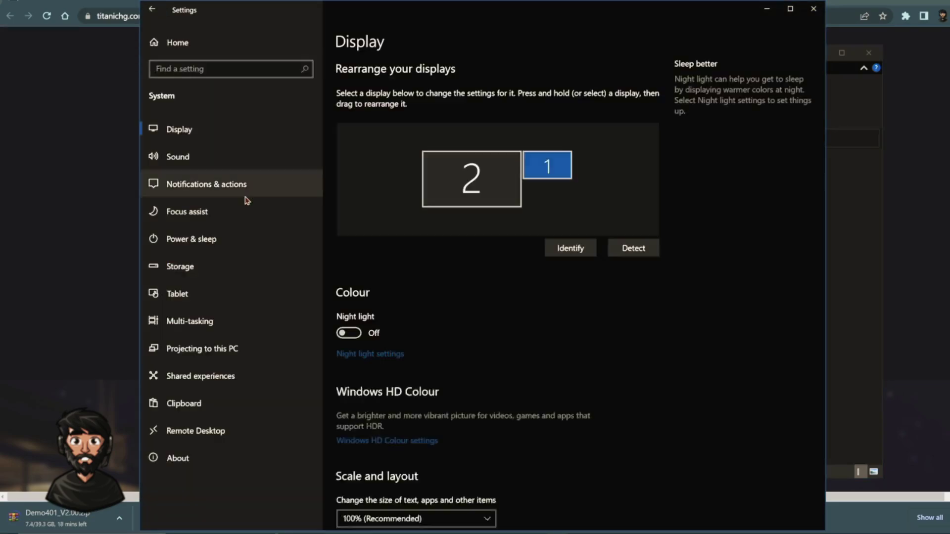
scroll(406, 381, down, 6)
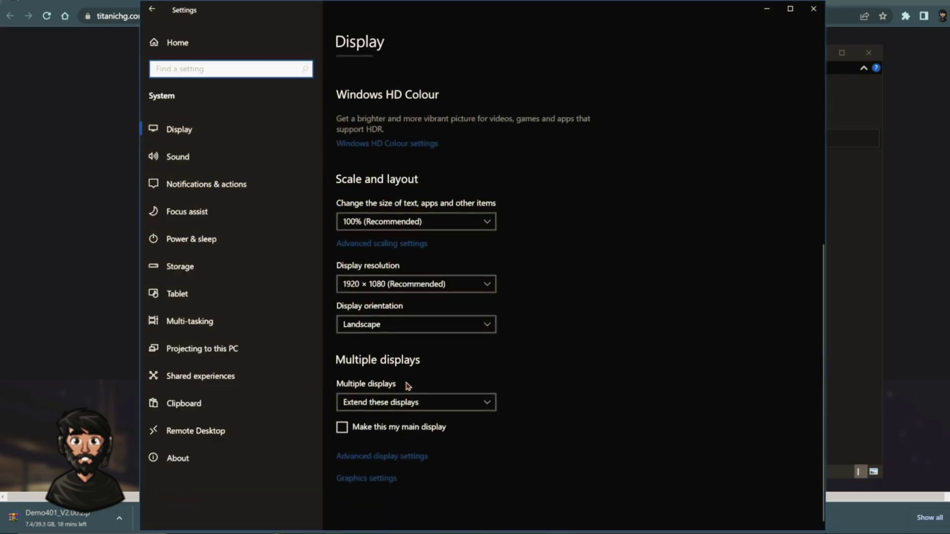
click(357, 478)
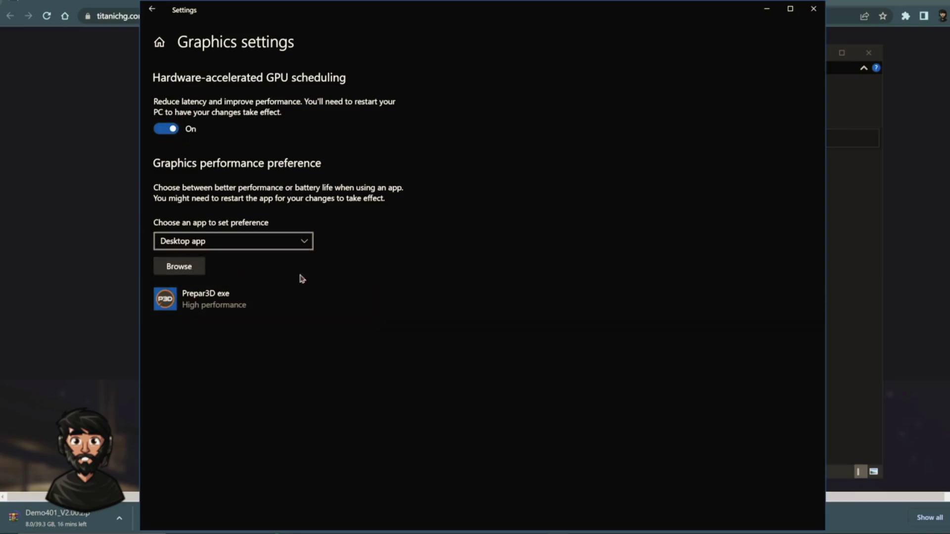
click(281, 243)
click(280, 242)
- In Hardware and Sound > Power Options, confirm the High performance plan, then close the window
click(262, 526)
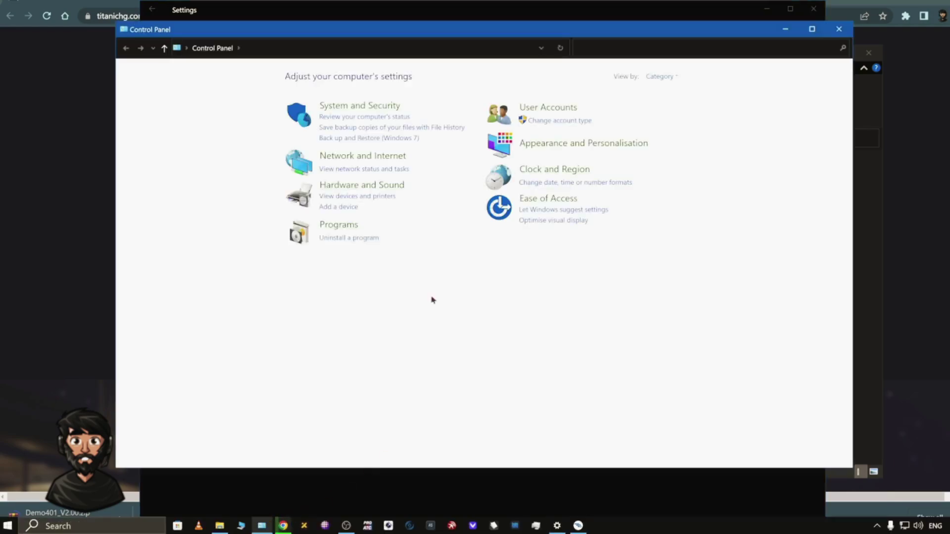
click(352, 187)
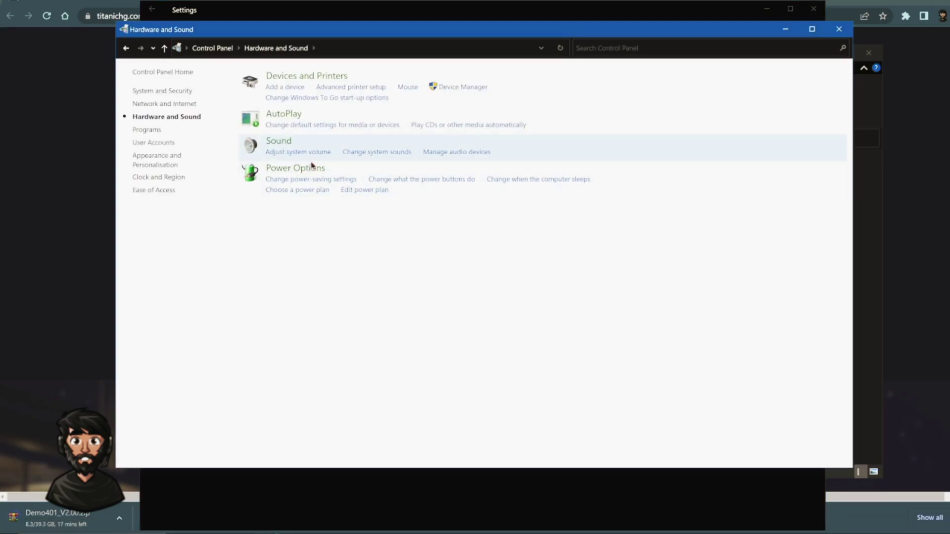
click(296, 169)
drag(295, 35, 608, 67)
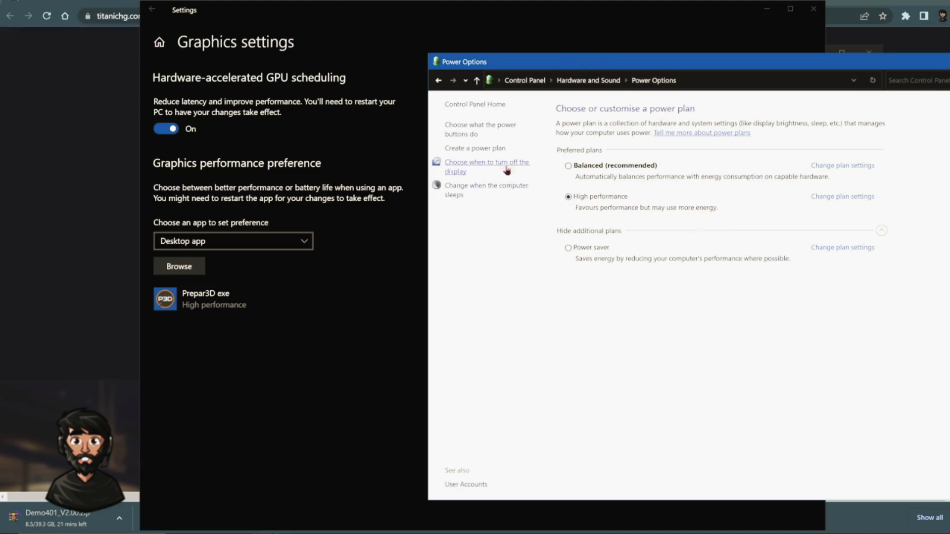
drag(616, 63, 271, 69)
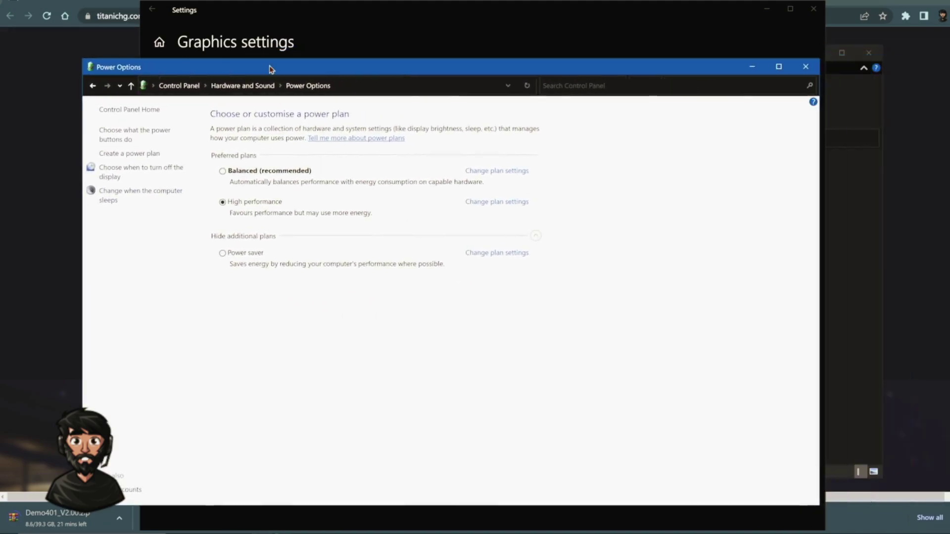
click(807, 69)
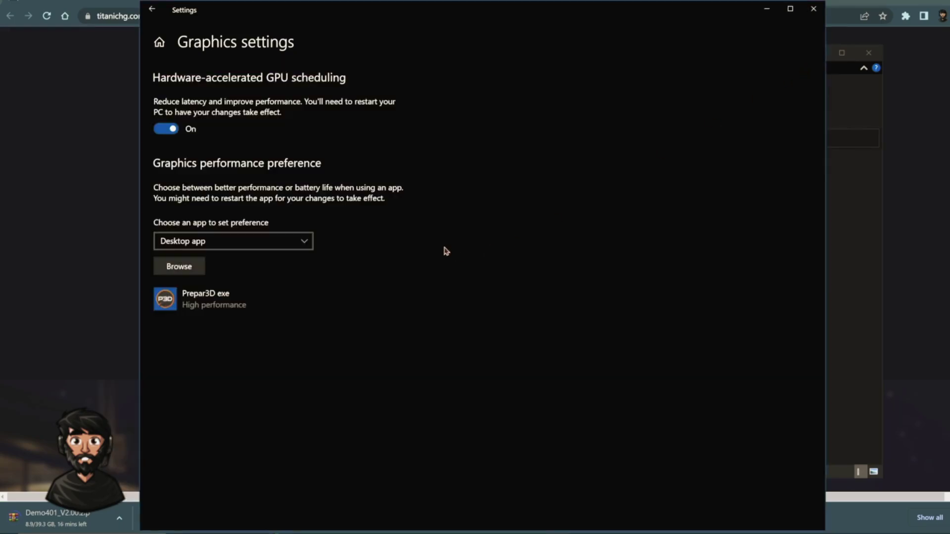
mouse_move(505, 532)
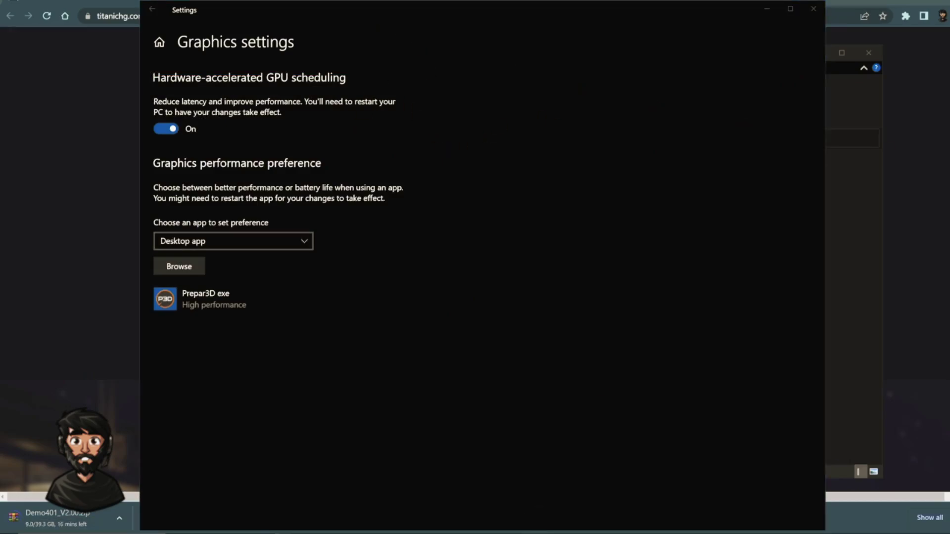
key(ctrl+shift+Escape)
drag(292, 91, 333, 14)
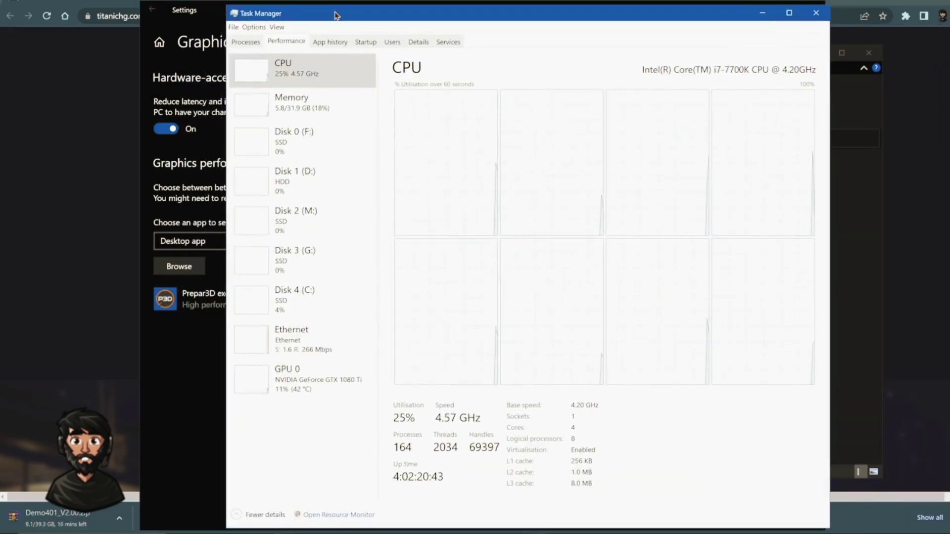
click(333, 68)
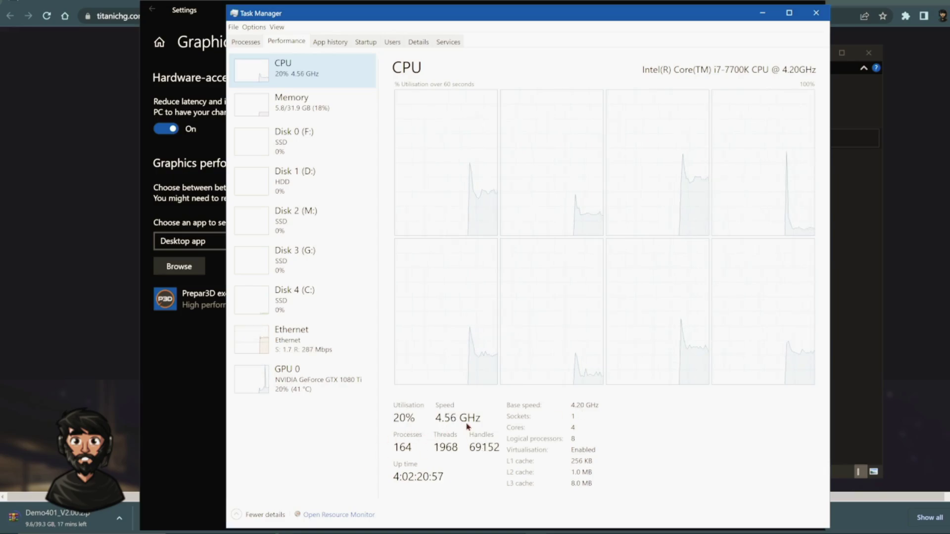
click(282, 374)
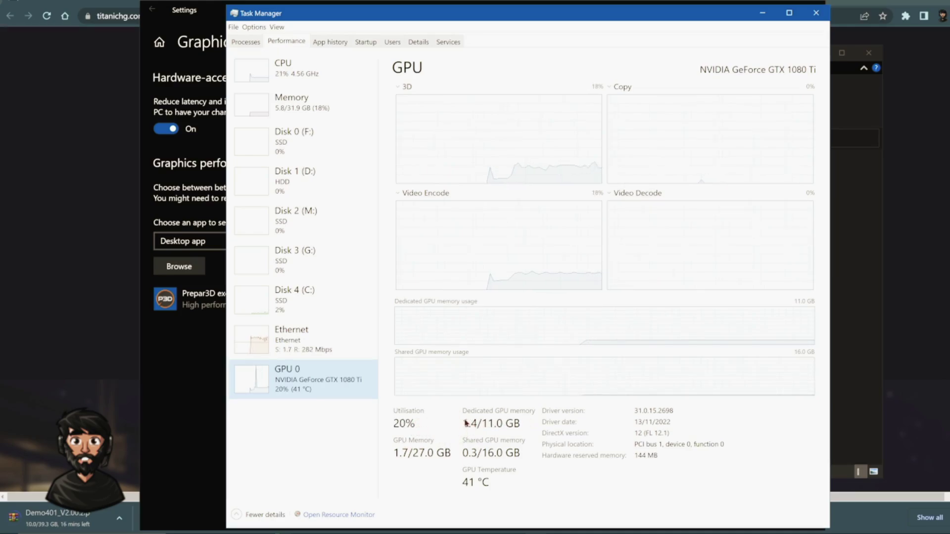
click(323, 114)
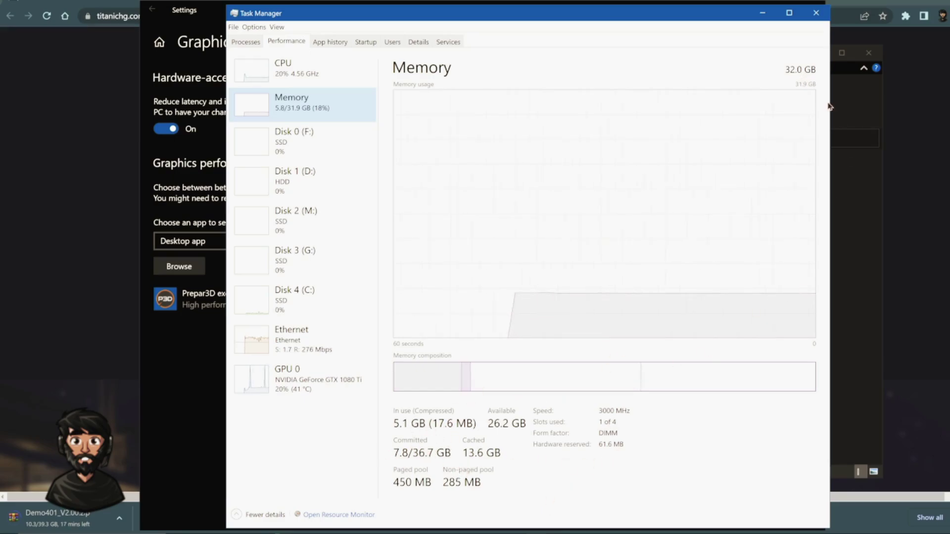
click(816, 13)
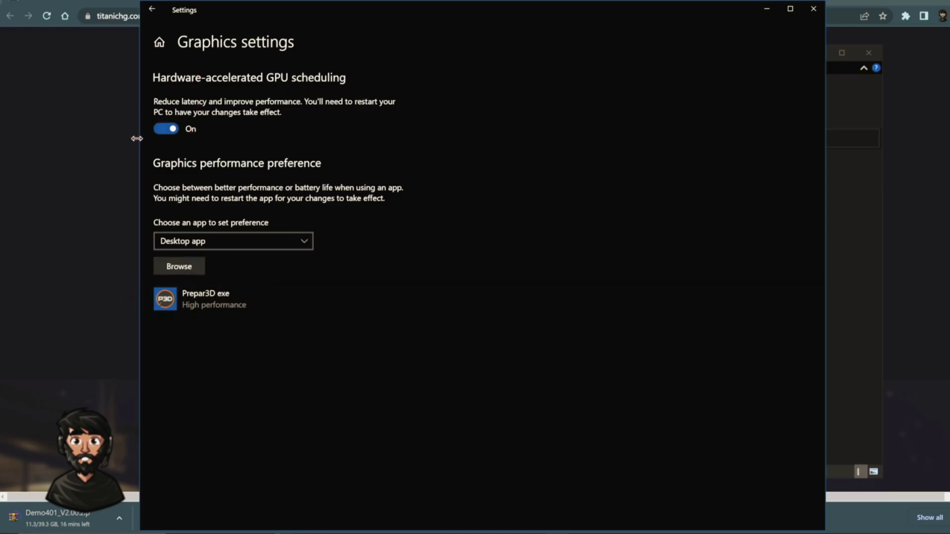
- Verify Prepar3D's graphics preference is High performance, then close Windows Settings
click(287, 239)
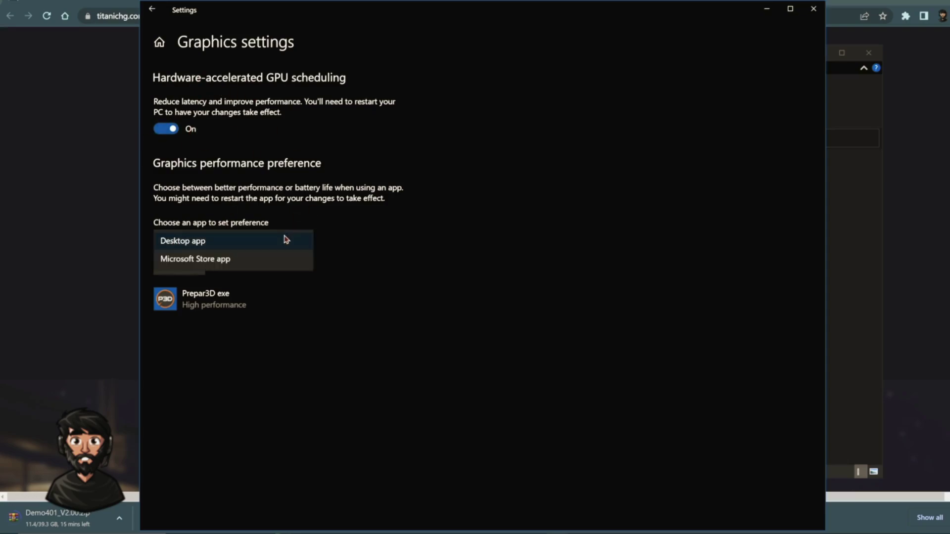
click(214, 242)
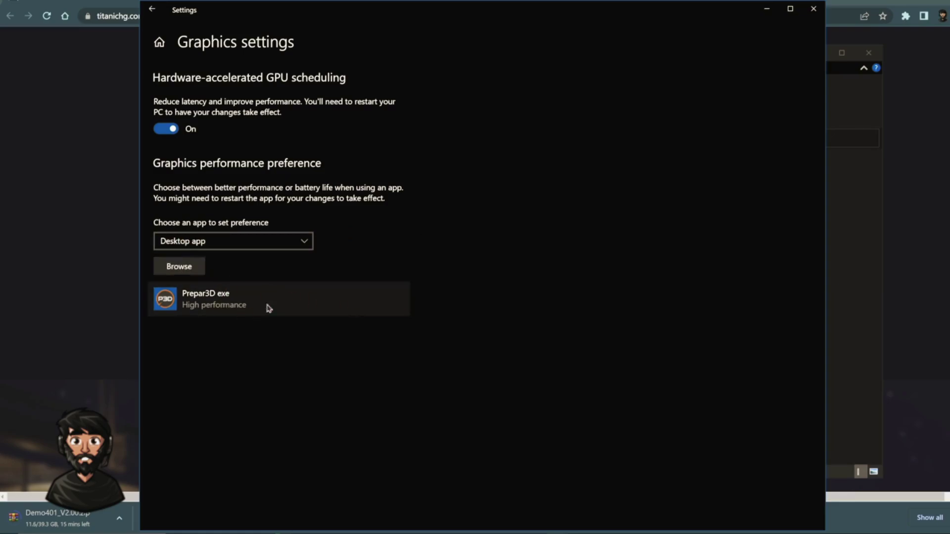
click(348, 303)
click(309, 346)
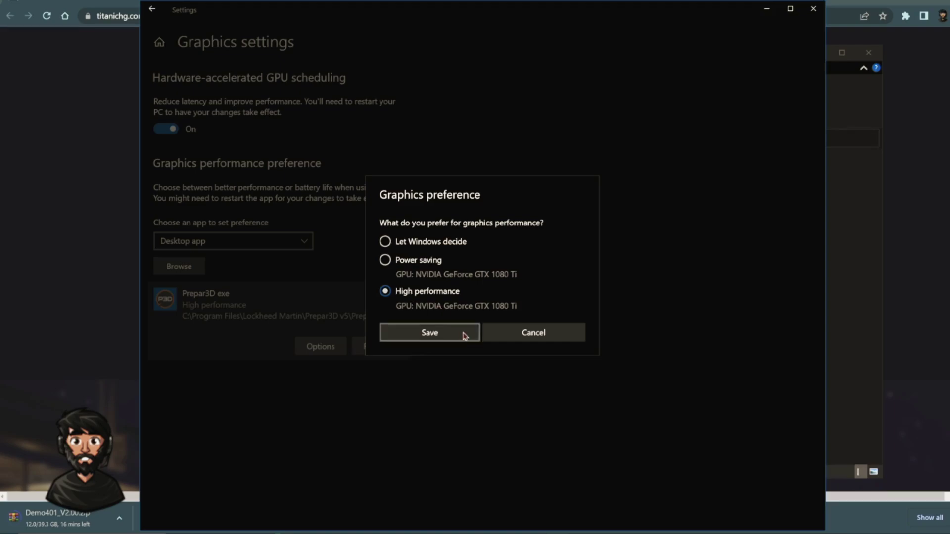
click(577, 332)
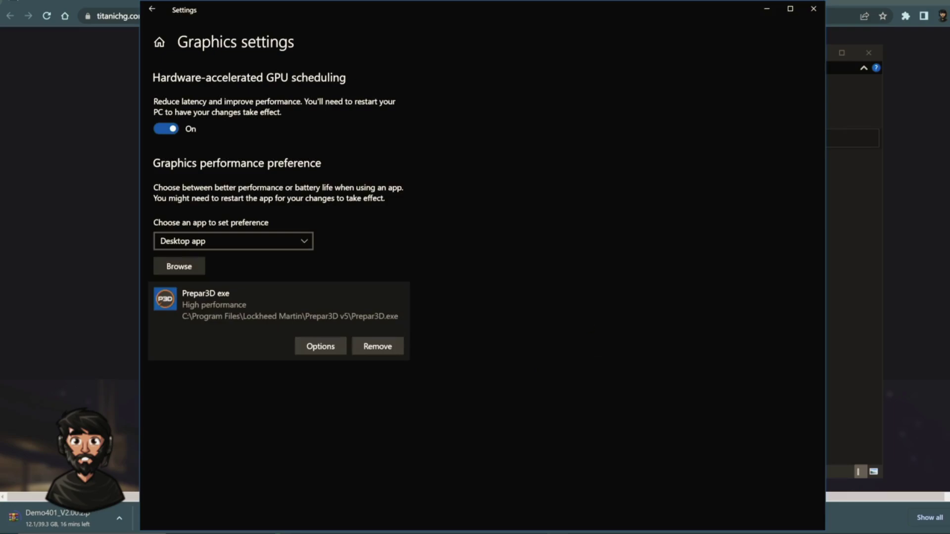
click(814, 8)
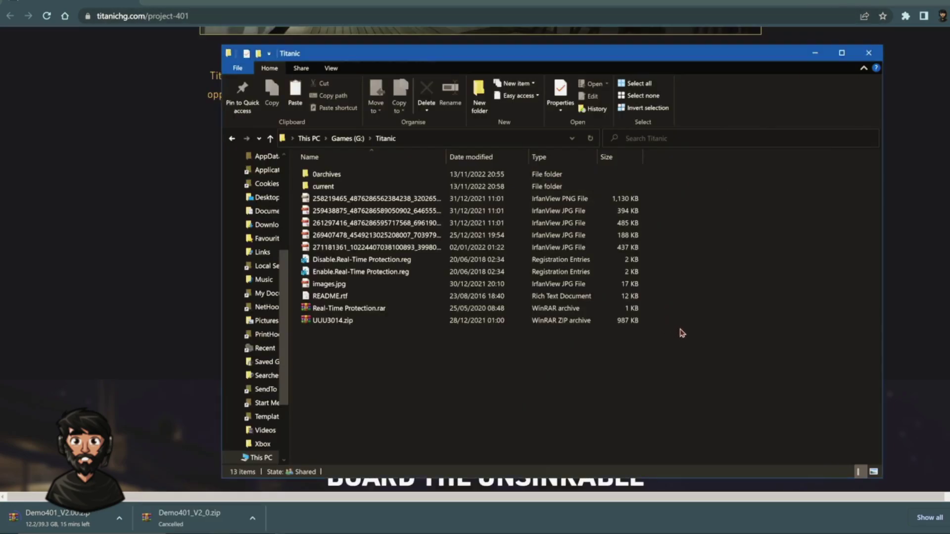
- In 0archives, check the sizes of THG_Demo_1, Titanic_Honor_and_Glory_Demo_3 and Reception_Sinks_1.1 zips
double_click(340, 173)
drag(351, 310, 381, 174)
click(391, 305)
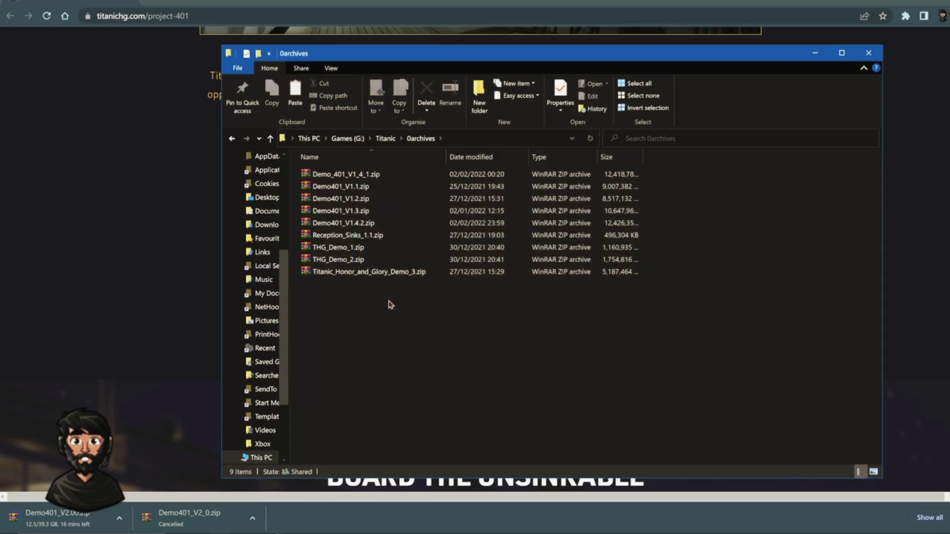
click(344, 252)
click(361, 271)
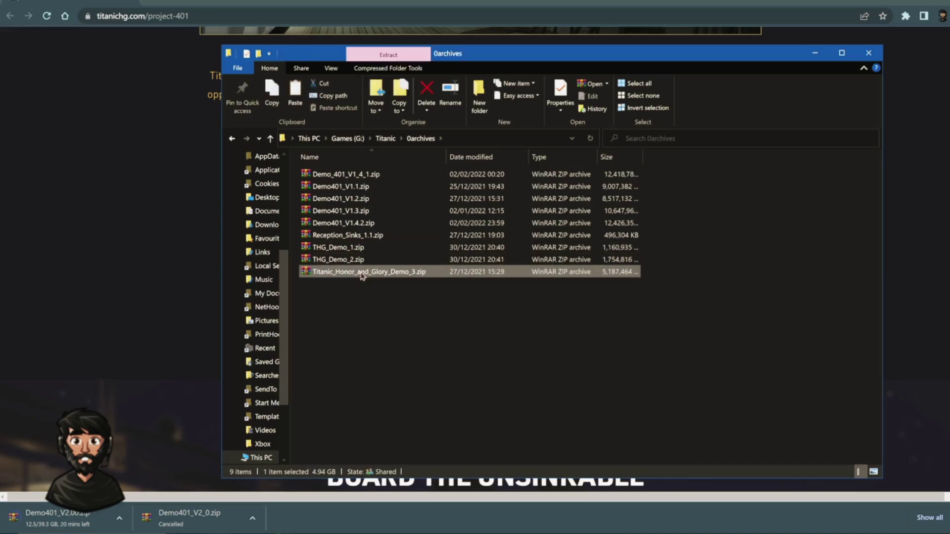
click(366, 238)
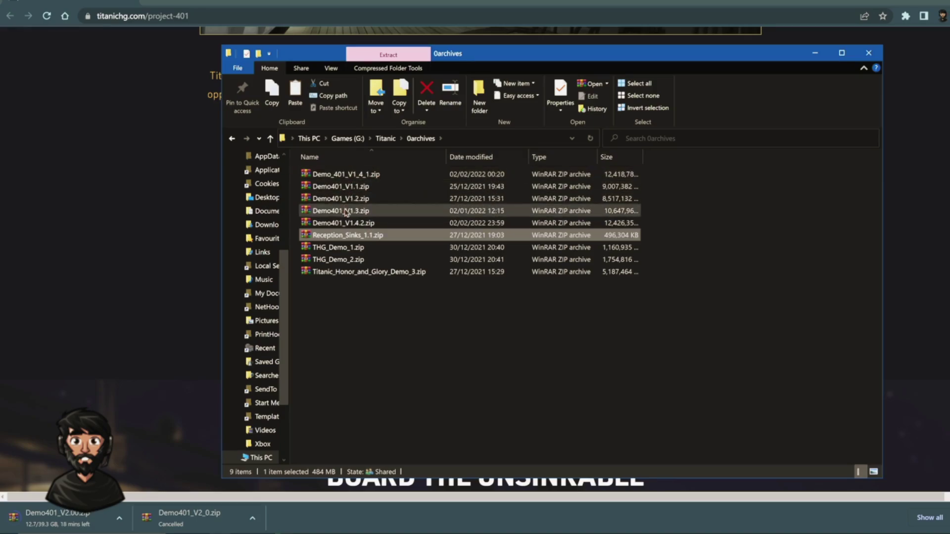
- Delete the Demo401_V1.4.2 folder from Titanic\current and open New folder
click(385, 139)
double_click(344, 191)
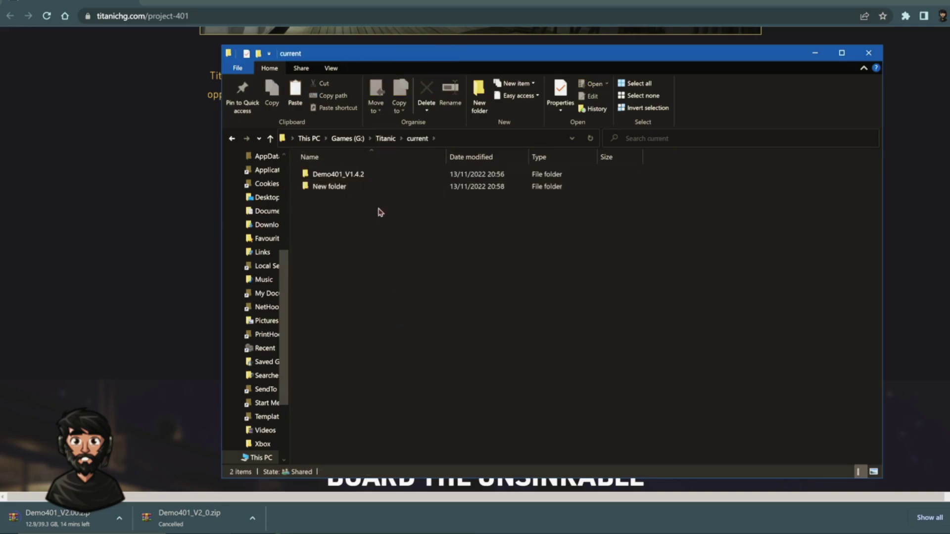
click(349, 178)
key(Delete)
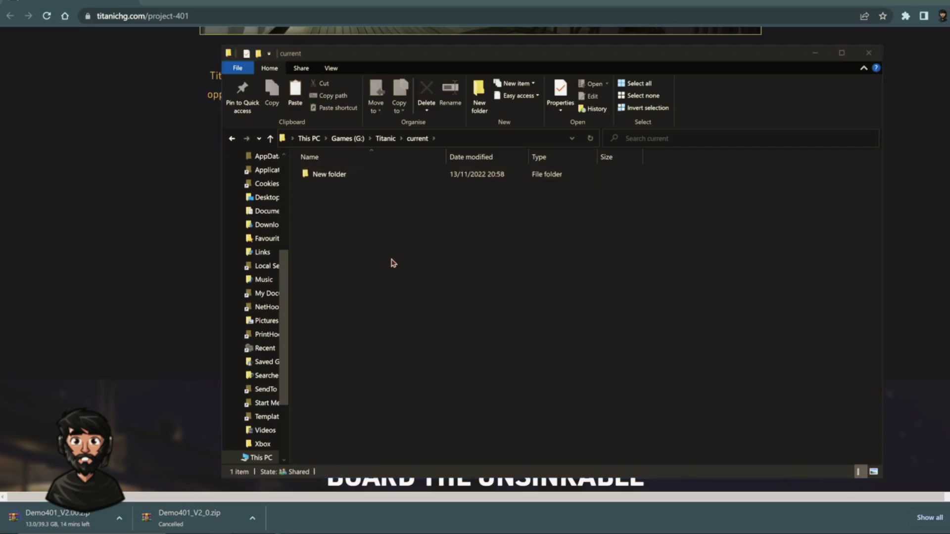
double_click(314, 174)
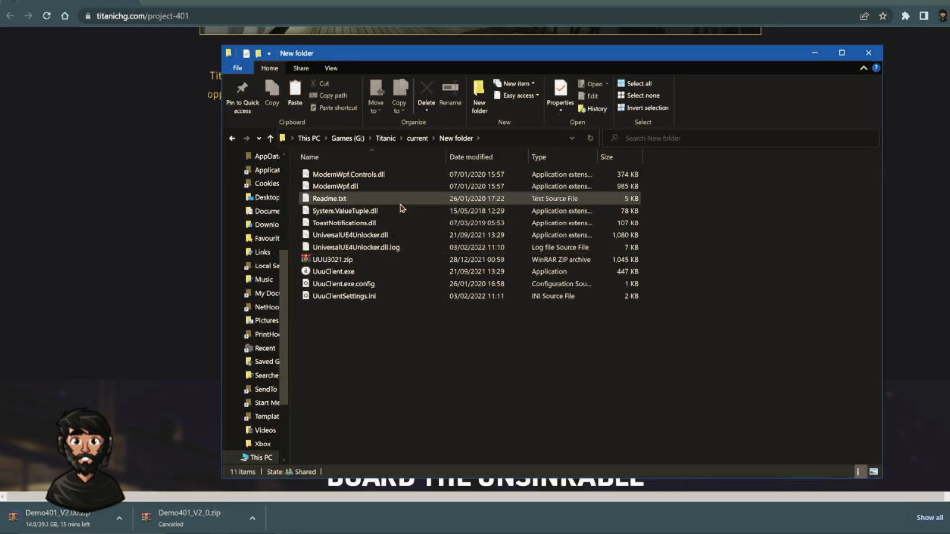
- Return to G:\Titanic\current and move the WinRAR extraction progress window aside
click(417, 141)
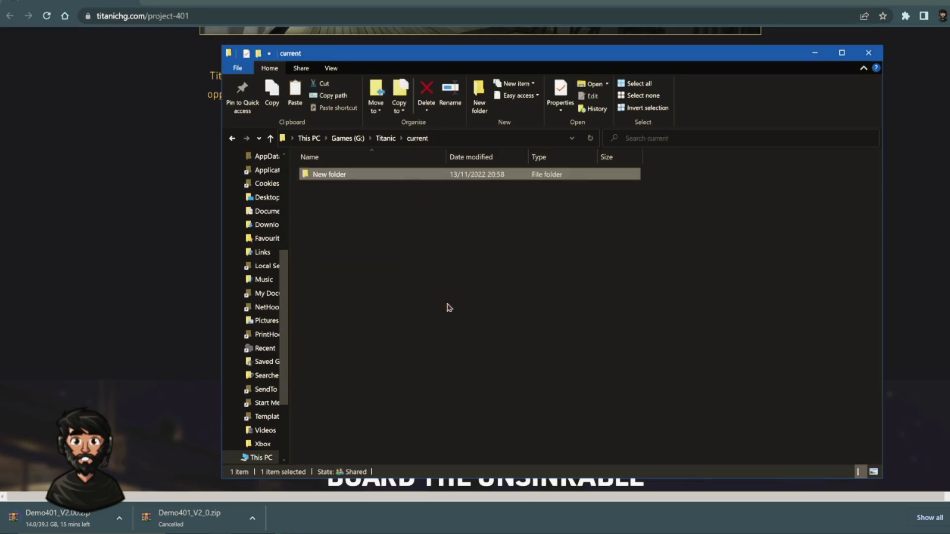
click(387, 143)
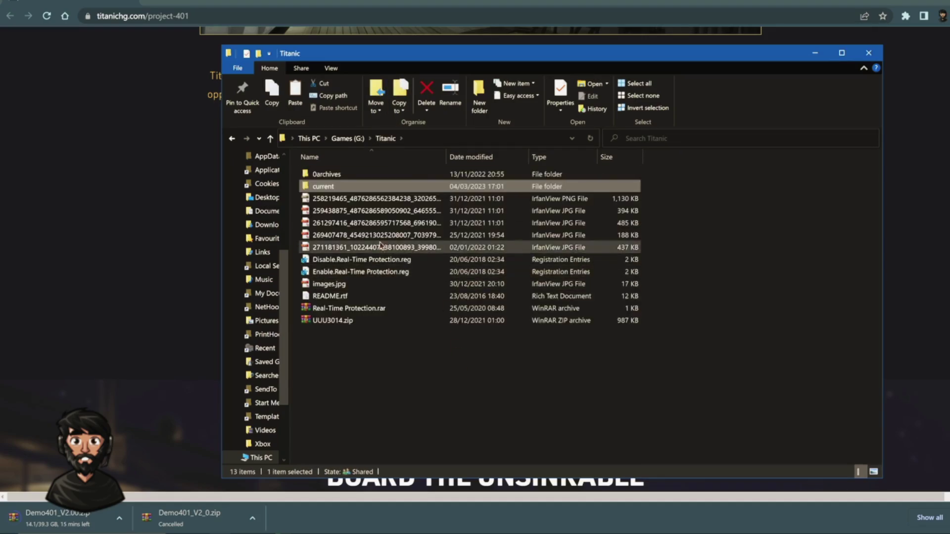
double_click(354, 185)
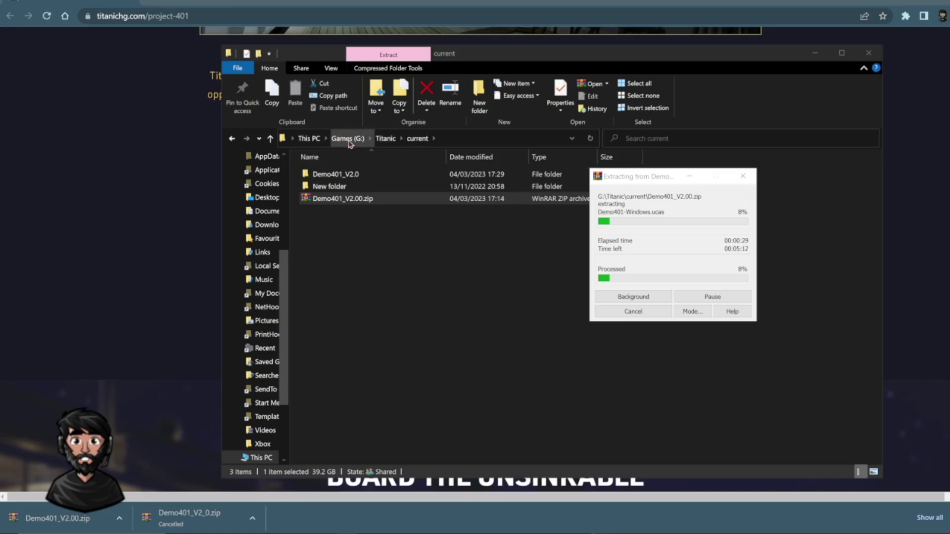
drag(646, 181, 694, 180)
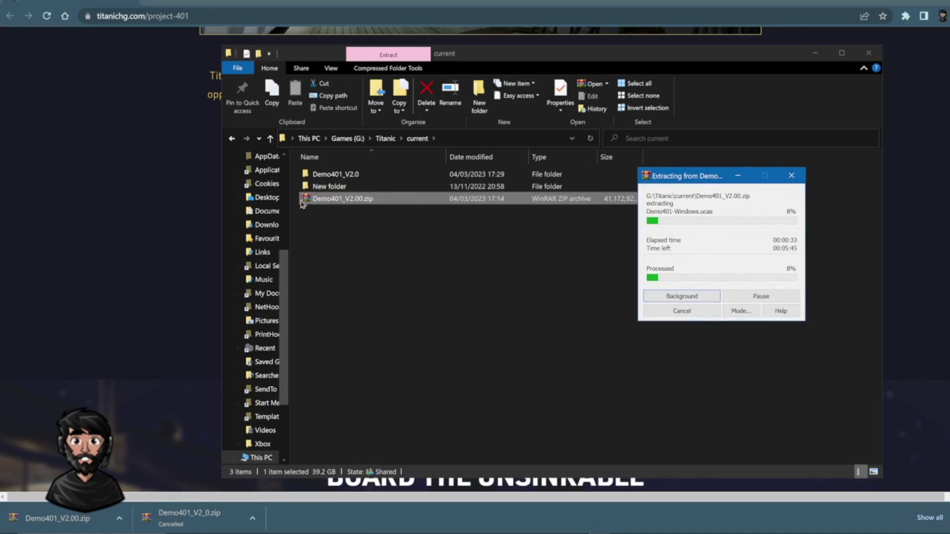
- Browse Demo401_V2.0 > Demo401 > Content and back to check the extraction's progress
double_click(340, 173)
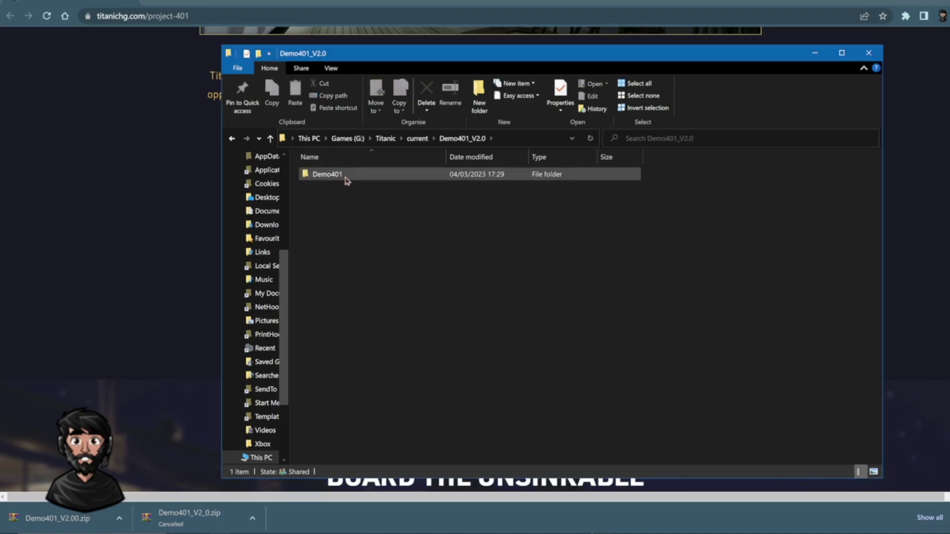
double_click(346, 174)
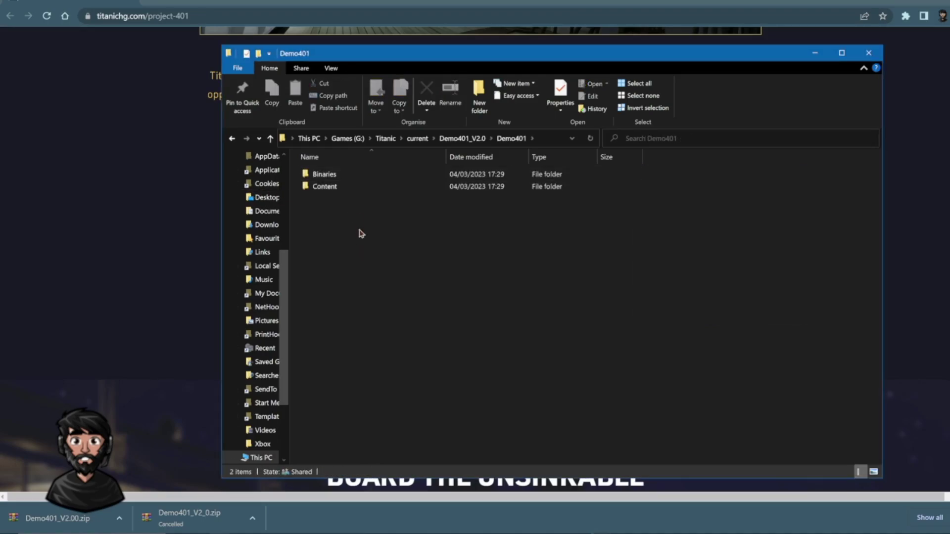
double_click(361, 192)
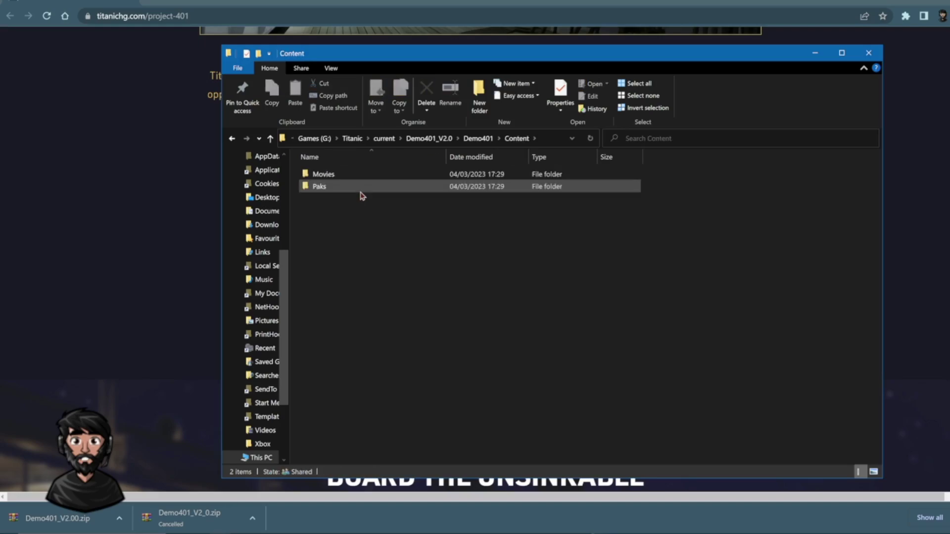
click(475, 140)
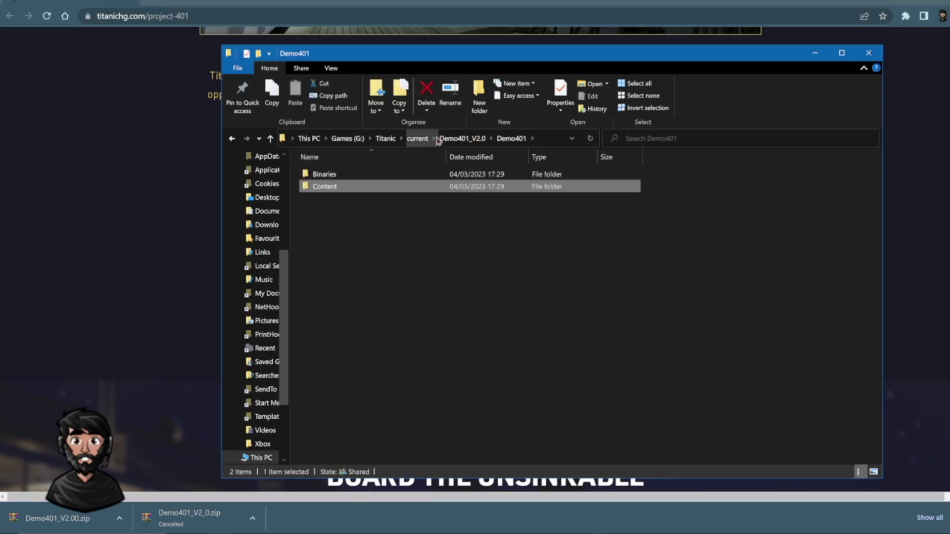
click(462, 140)
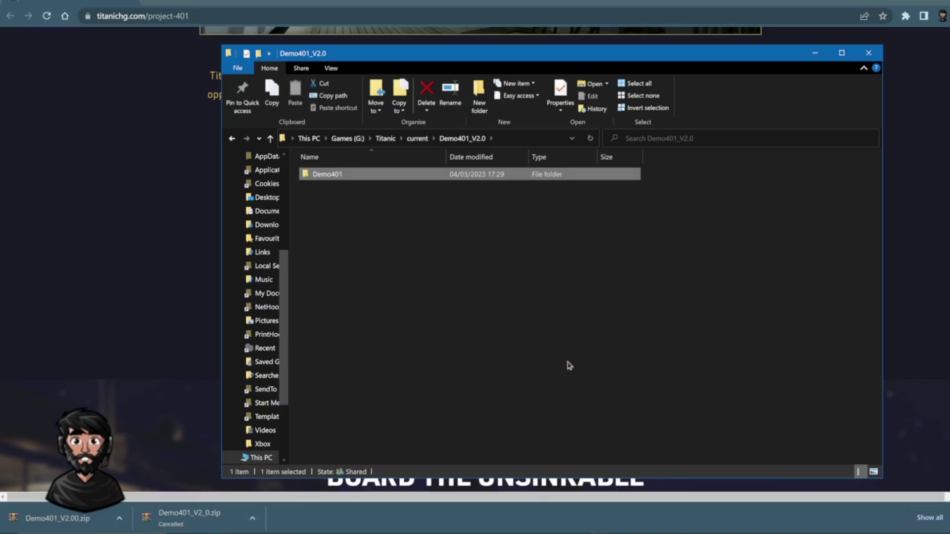
click(599, 526)
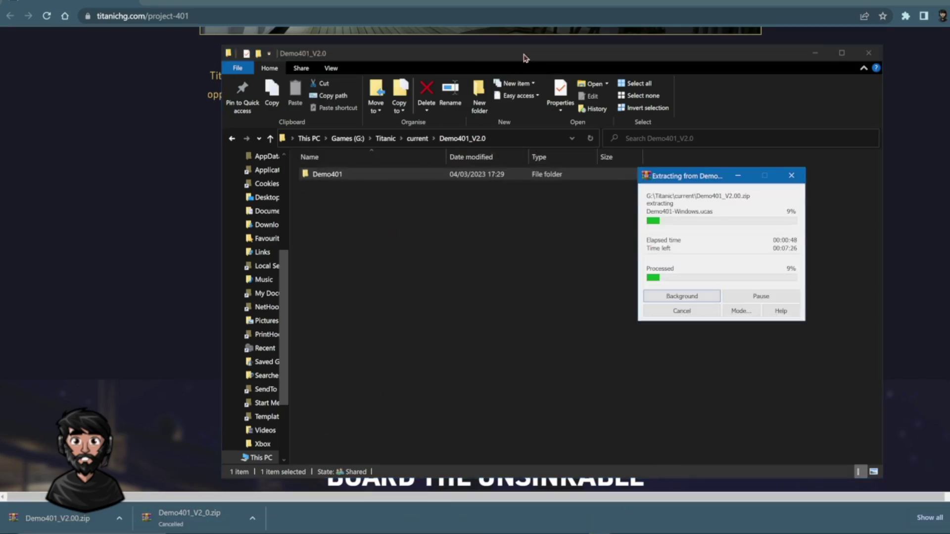
drag(525, 58, 334, 50)
- Move the WinRAR 'Extracting from' progress window right of the Demo401_V2.0 folder window
click(723, 235)
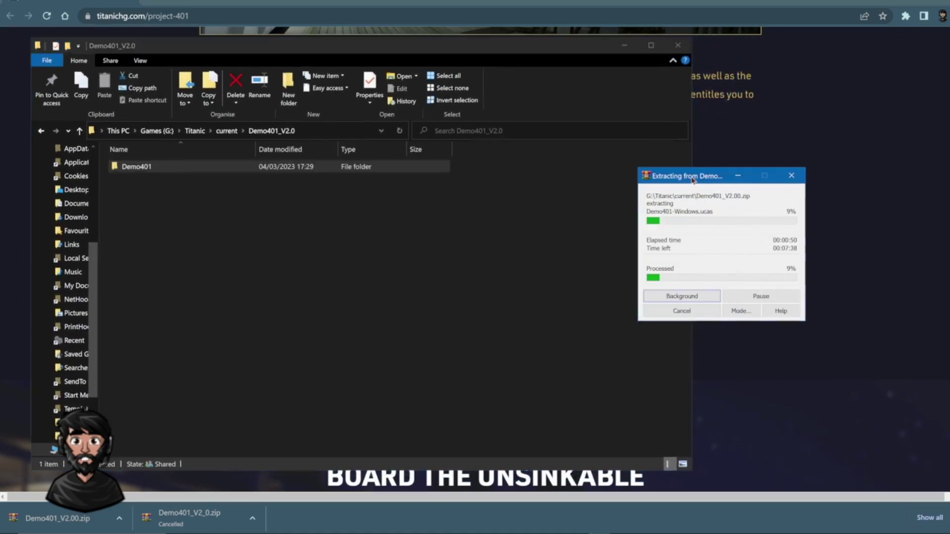
drag(693, 179, 770, 171)
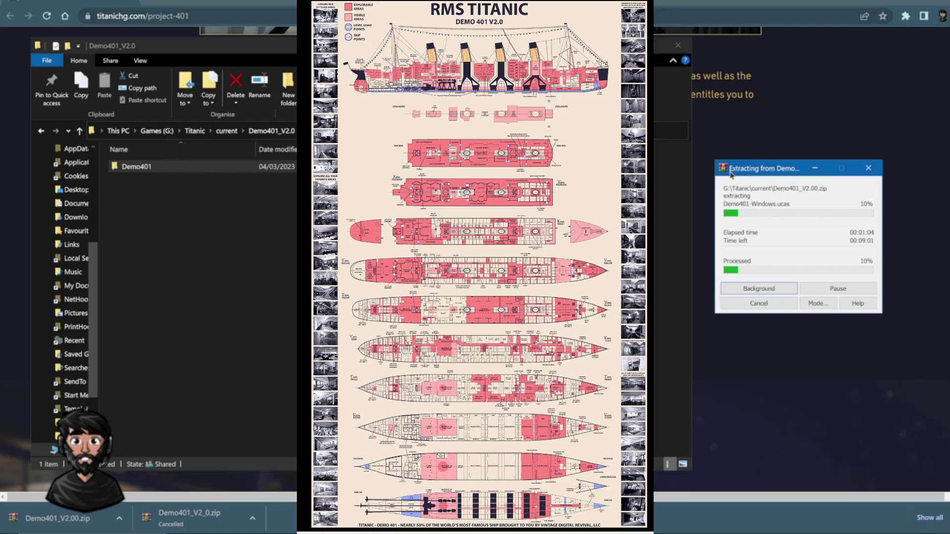
drag(766, 173, 774, 186)
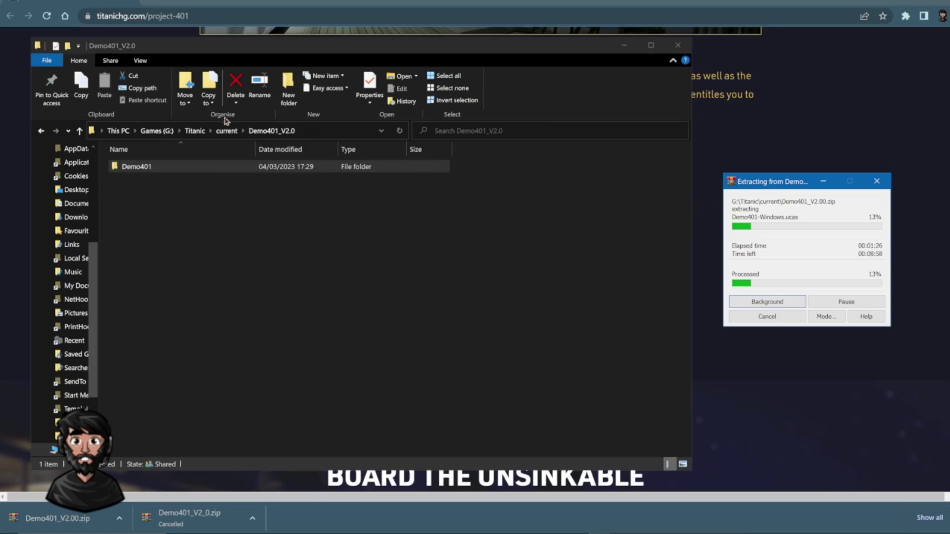
- Browse from current up to Titanic, view 0archives, then reopen the current folder
click(222, 136)
click(224, 133)
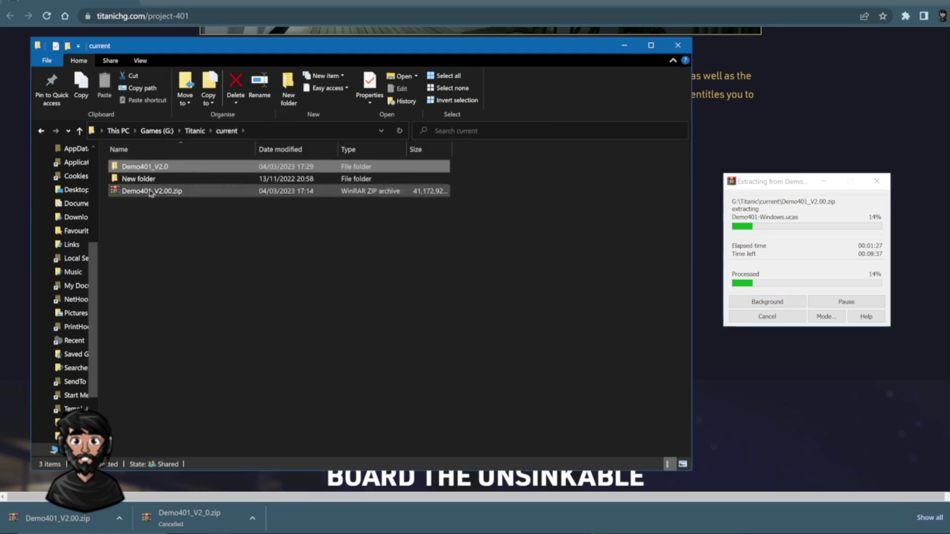
click(195, 130)
double_click(176, 171)
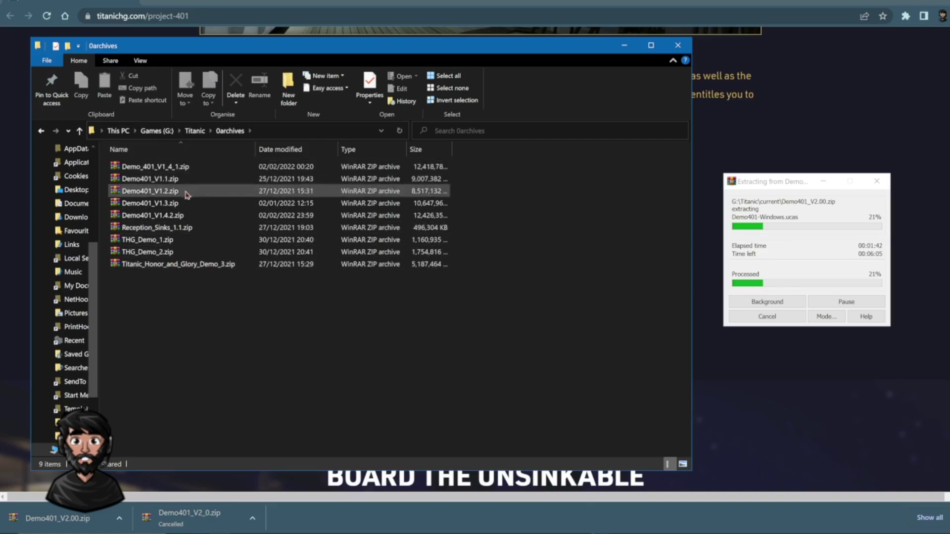
click(195, 131)
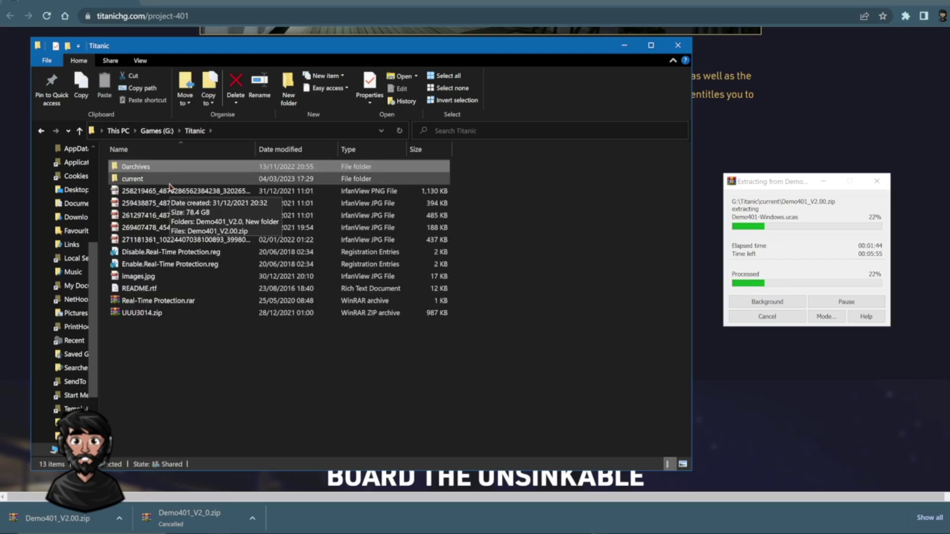
double_click(169, 182)
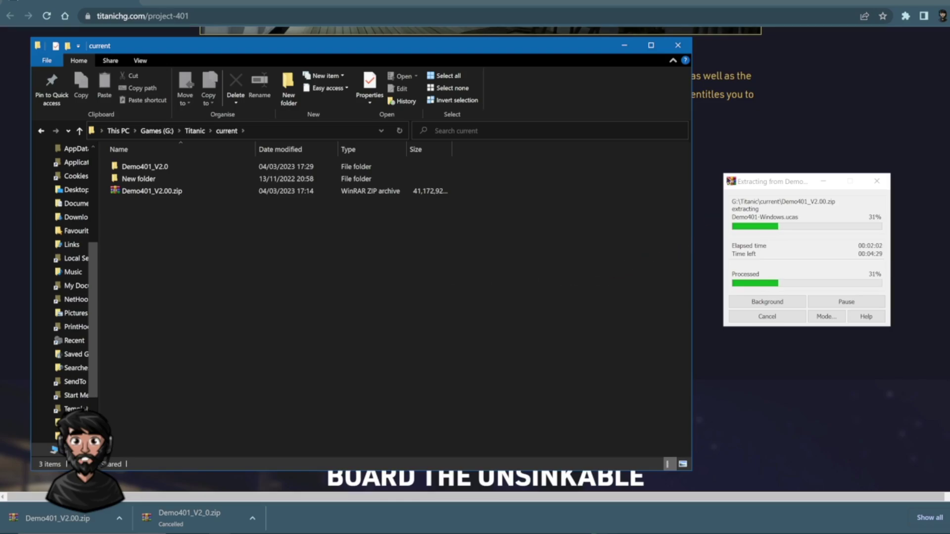
- Activate the WinRAR progress window for Demo401_V2.00.zip, now at 32% processed
click(765, 183)
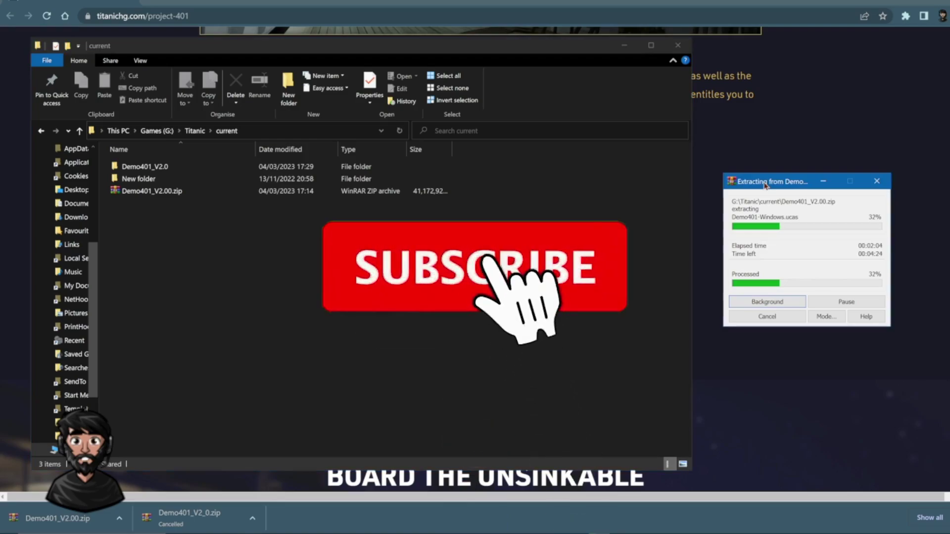